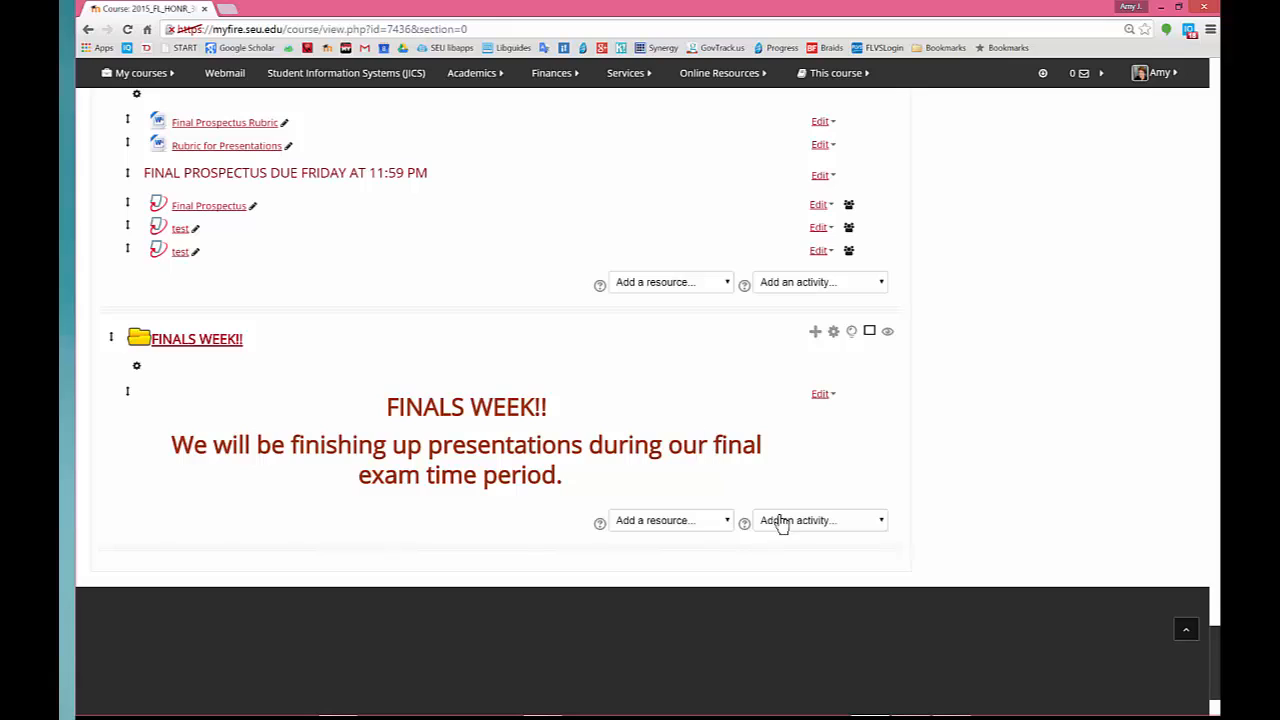
Add a Turnitin Assignment 2 activity to the FINALS WEEK!! section of the course
{"action": "left_click", "coordinate": [808, 530]}
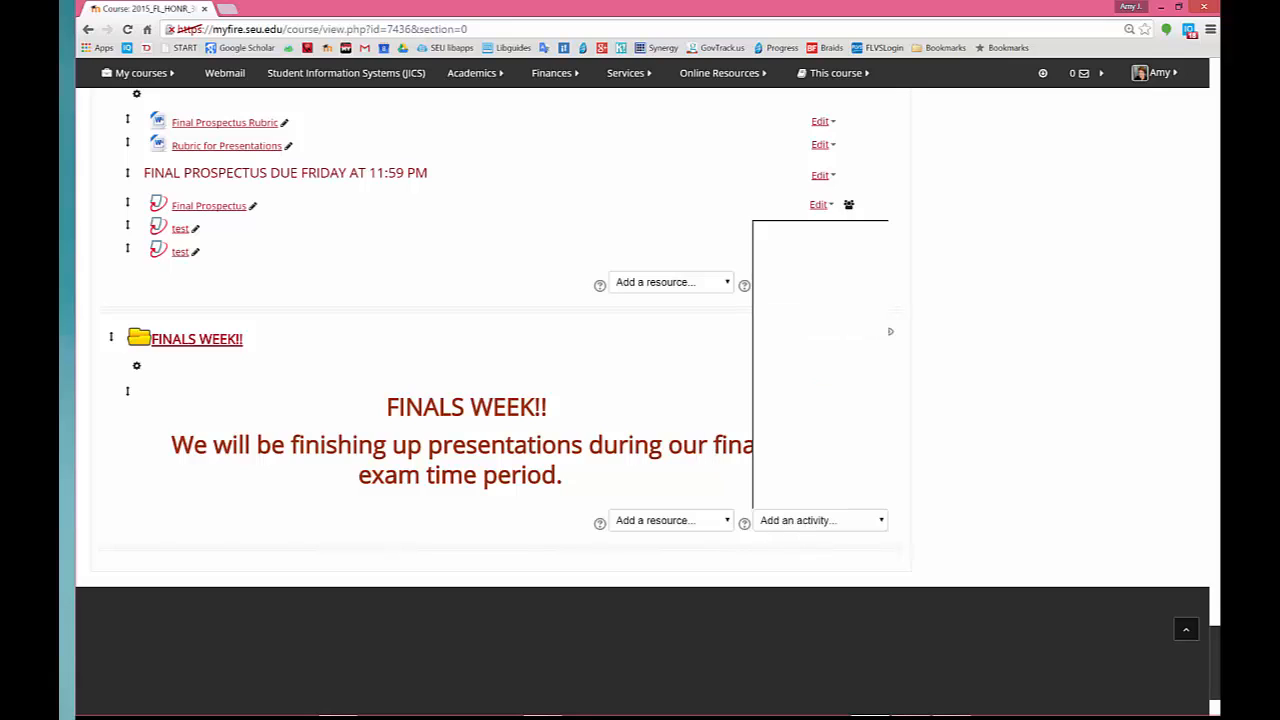
{"action": "left_click_drag", "start_coordinate": [880, 392], "coordinate": [889, 505]}
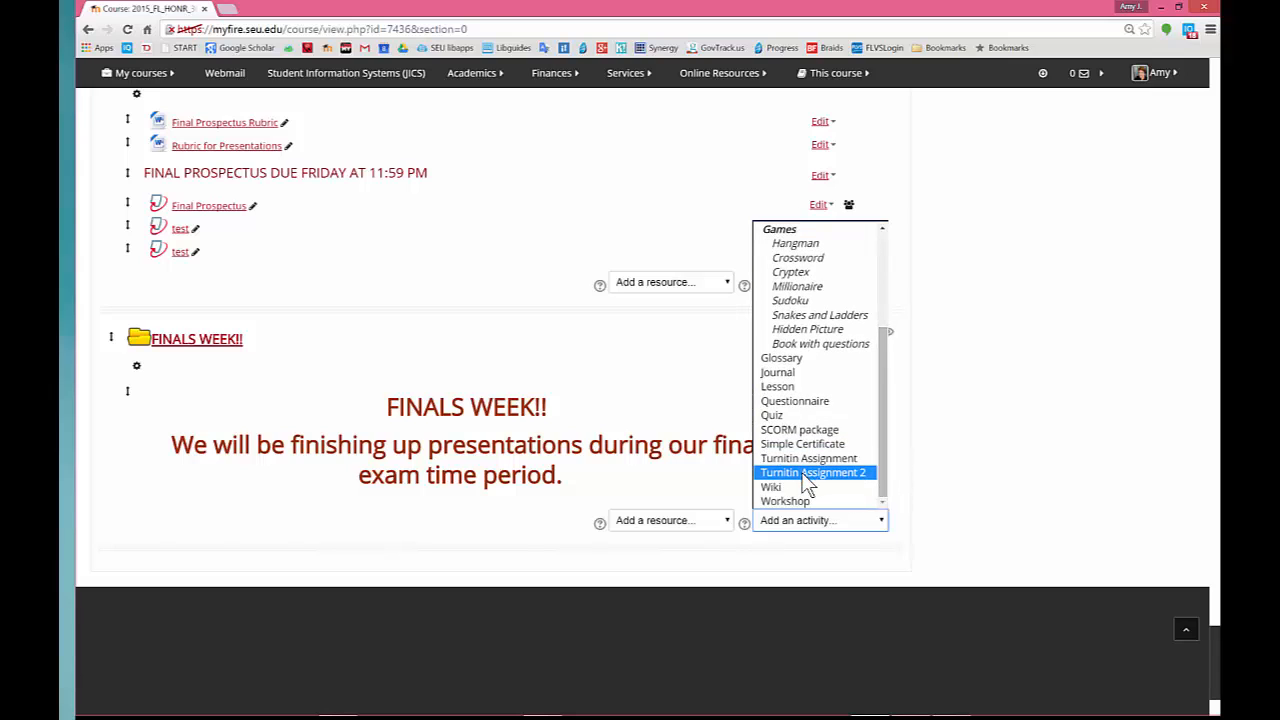
{"action": "left_click", "coordinate": [812, 472]}
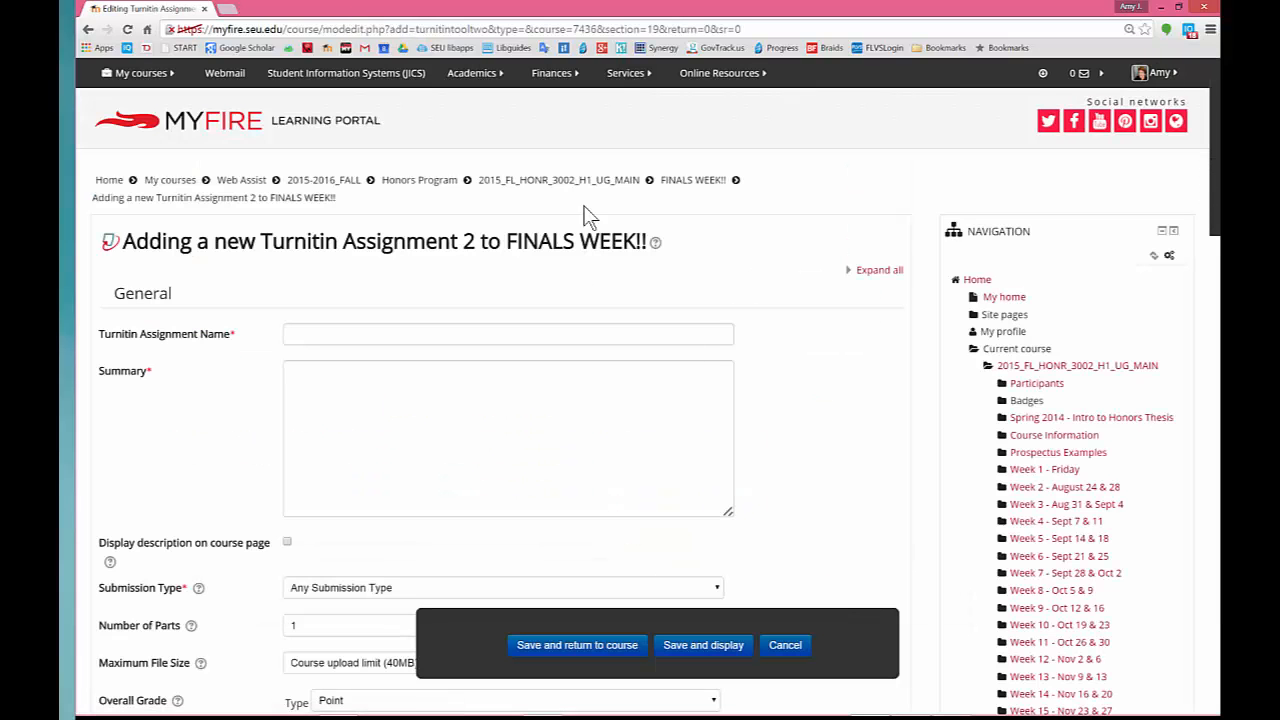
Name the Turnitin assignment "Submit draft for Peermark" and copy the same text into its summary
{"action": "left_click", "coordinate": [306, 332]}
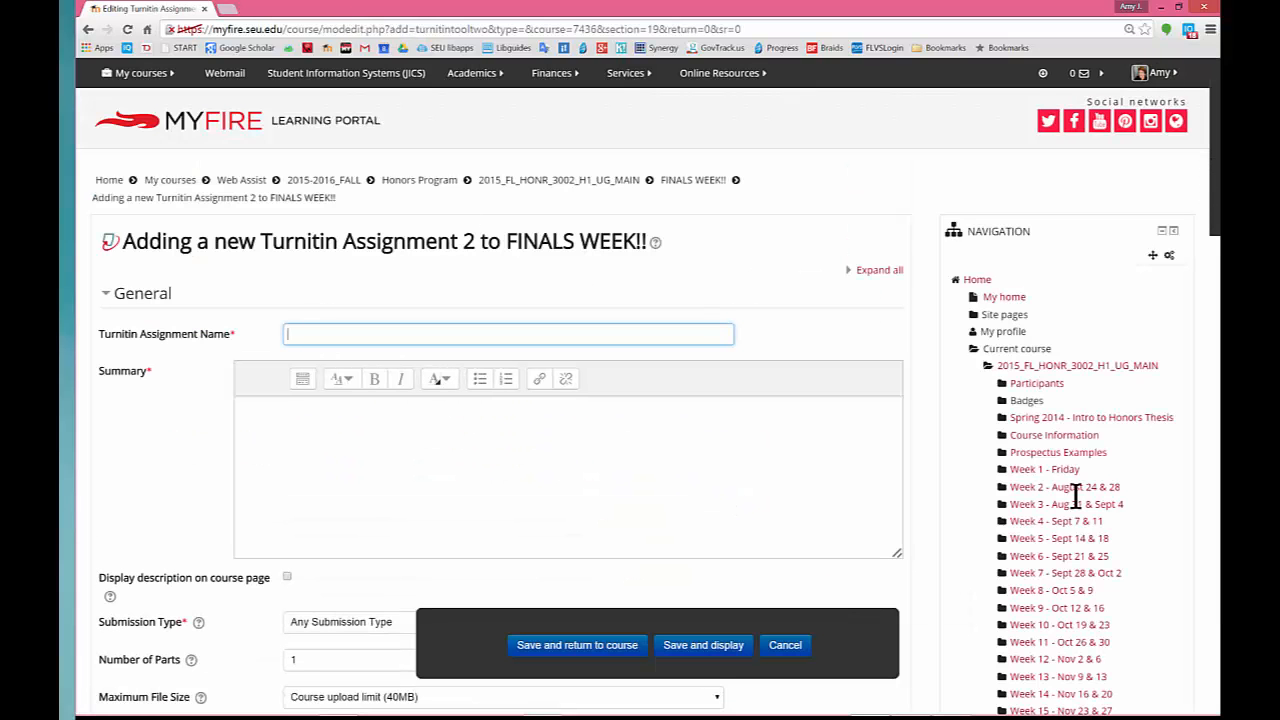
{"action": "type", "text": "Submit draft for Peermark"}
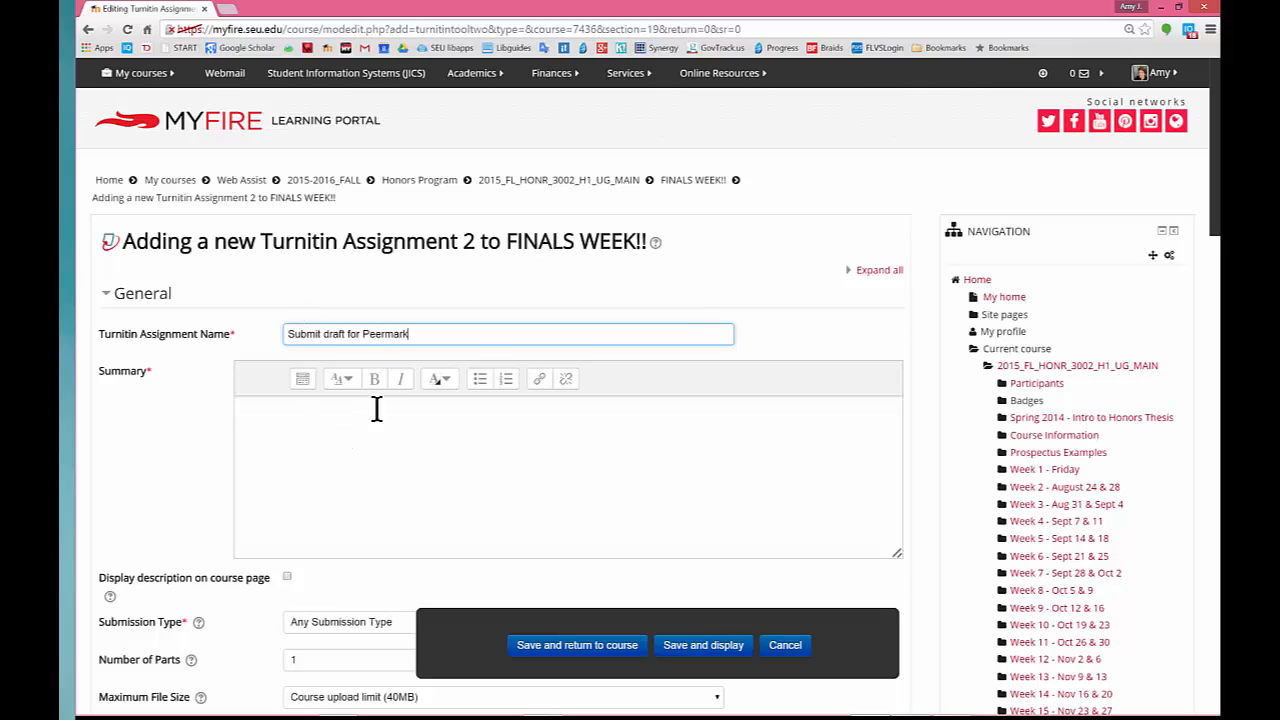
{"action": "left_click_drag", "start_coordinate": [410, 334], "coordinate": [263, 334]}
{"action": "key", "text": "ctrl+c"}
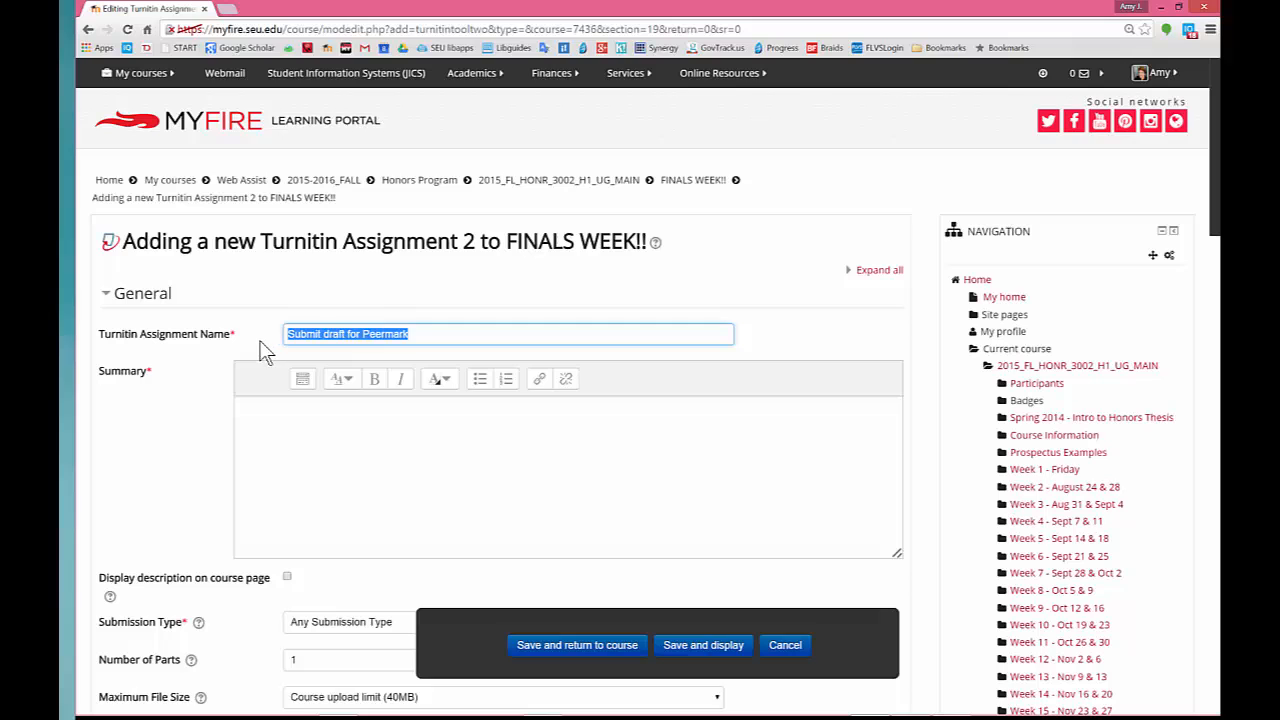
{"action": "left_click", "coordinate": [264, 449]}
{"action": "key", "text": "ctrl+v"}
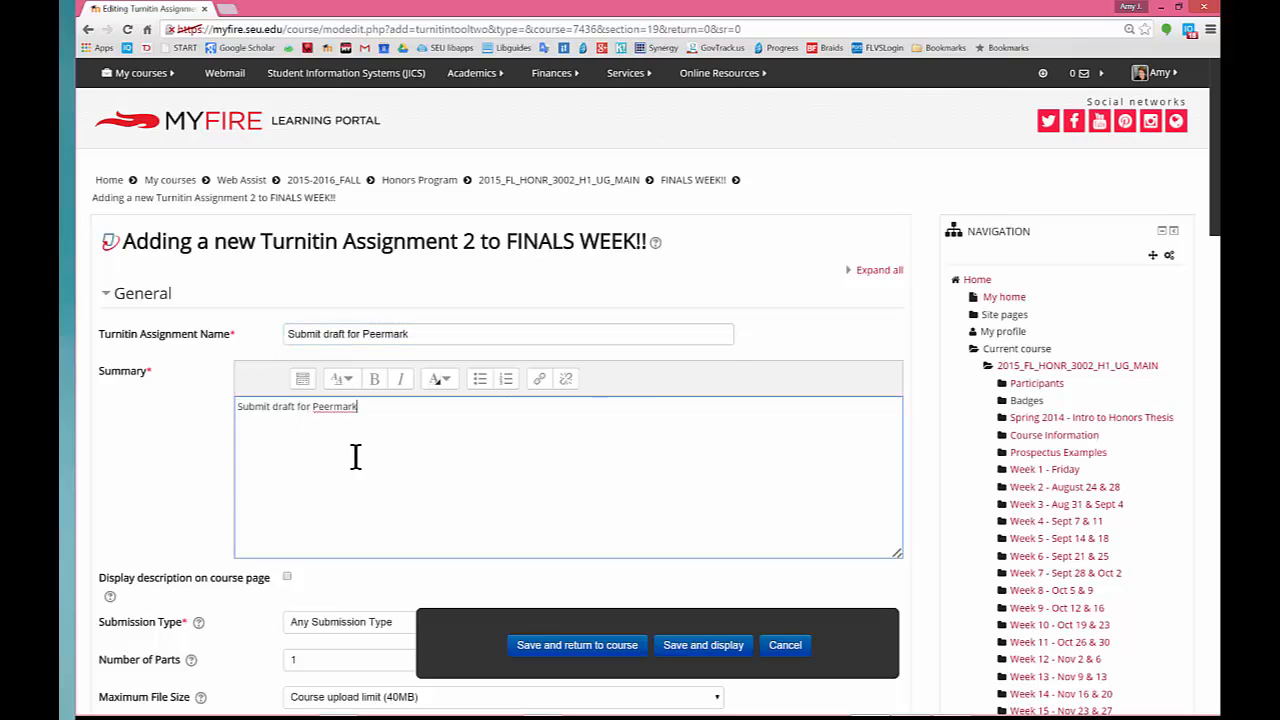
Set the assignment's submission type to File Upload
{"action": "scroll", "coordinate": [170, 500], "scroll_direction": "down", "scroll_amount": 3}
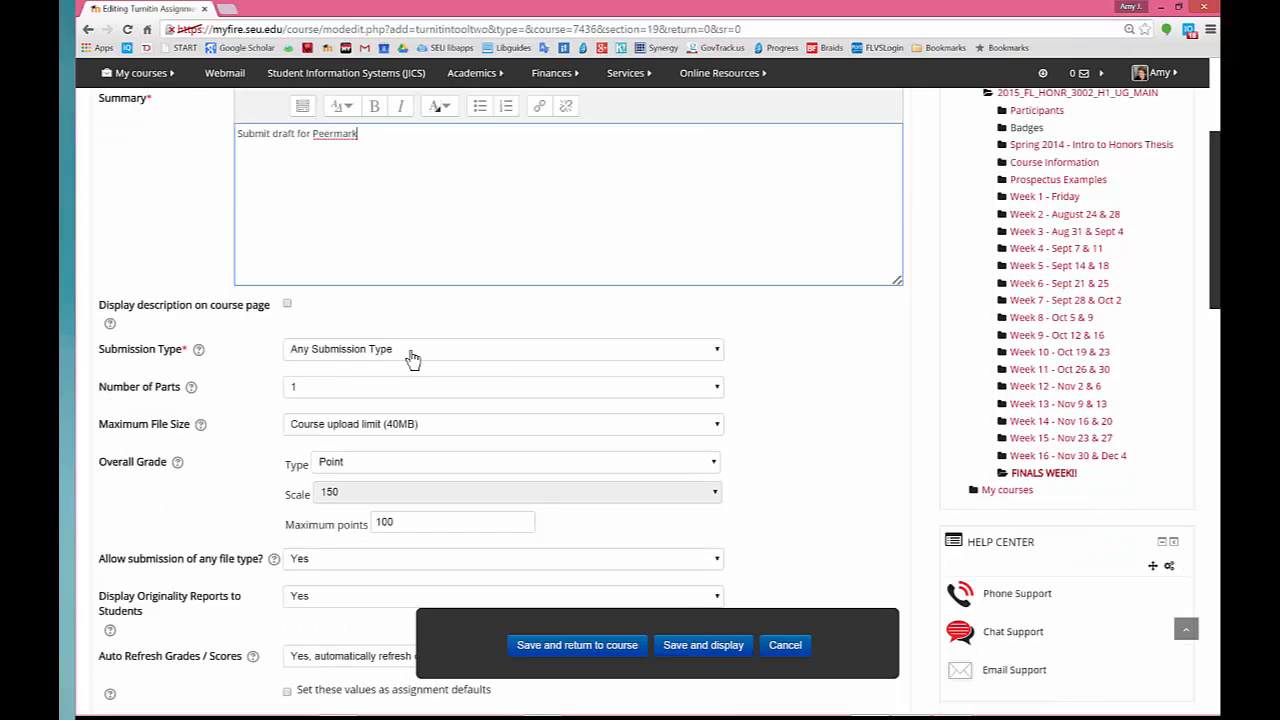
{"action": "left_click", "coordinate": [411, 352]}
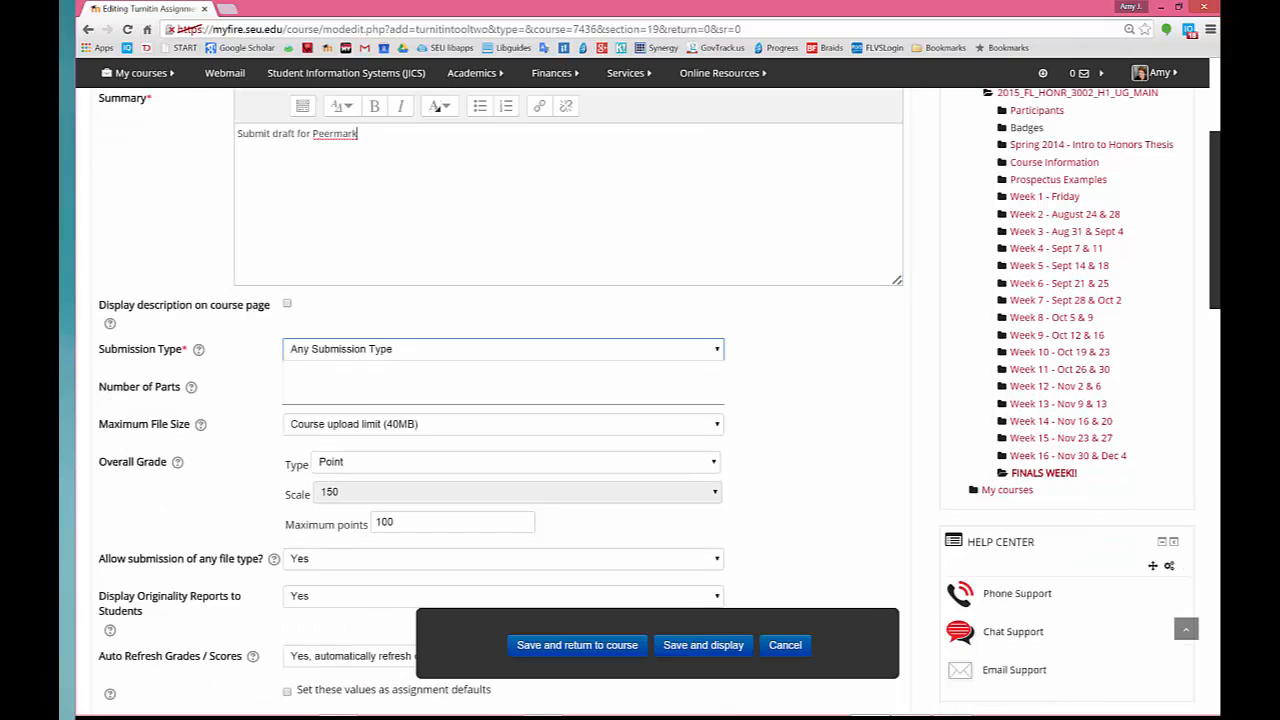
{"action": "key", "text": "Return"}
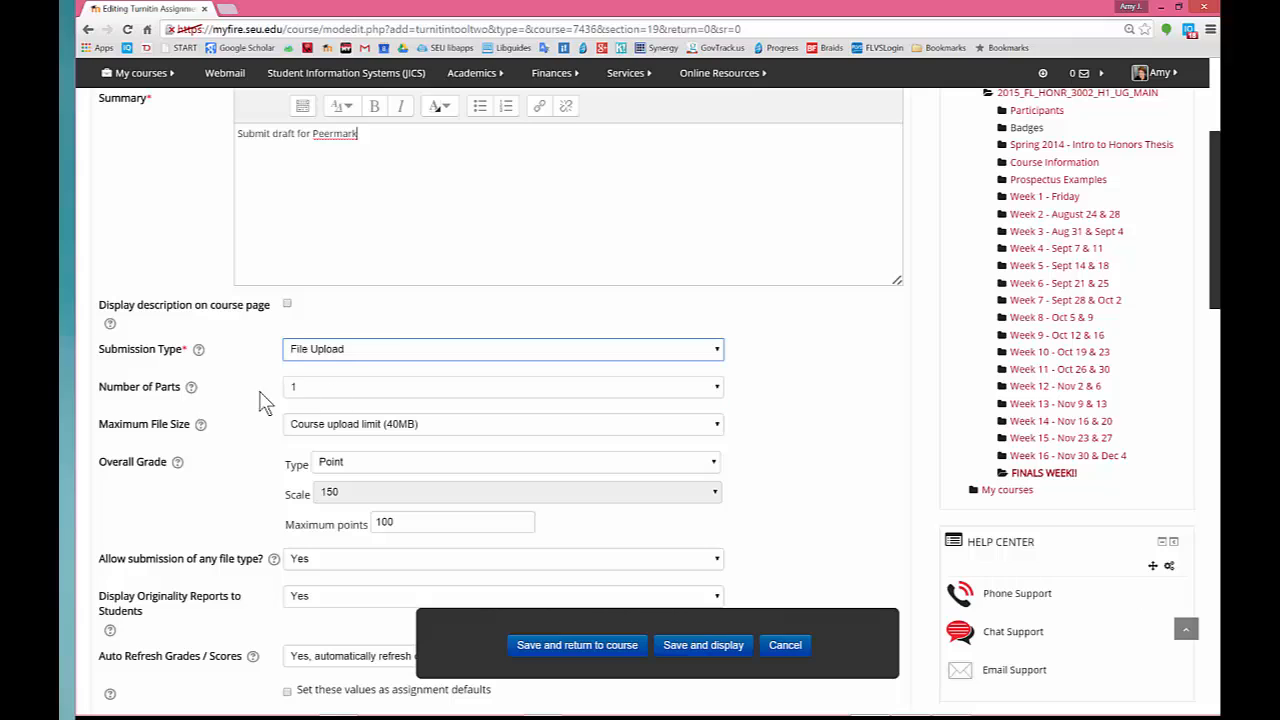
Set the overall grade's maximum points to 10 and choose Yes for allowing submission of any file type
{"action": "scroll", "coordinate": [255, 397], "scroll_direction": "down", "scroll_amount": 1}
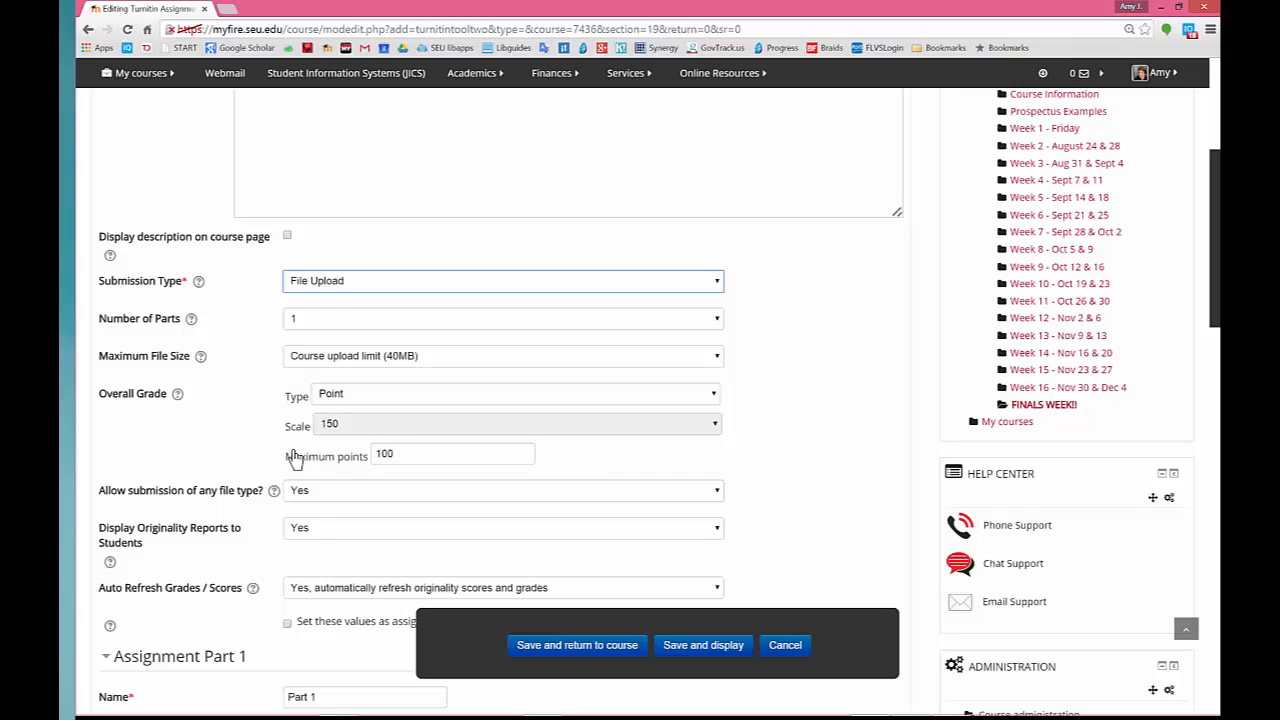
{"action": "left_click_drag", "start_coordinate": [397, 452], "coordinate": [373, 458]}
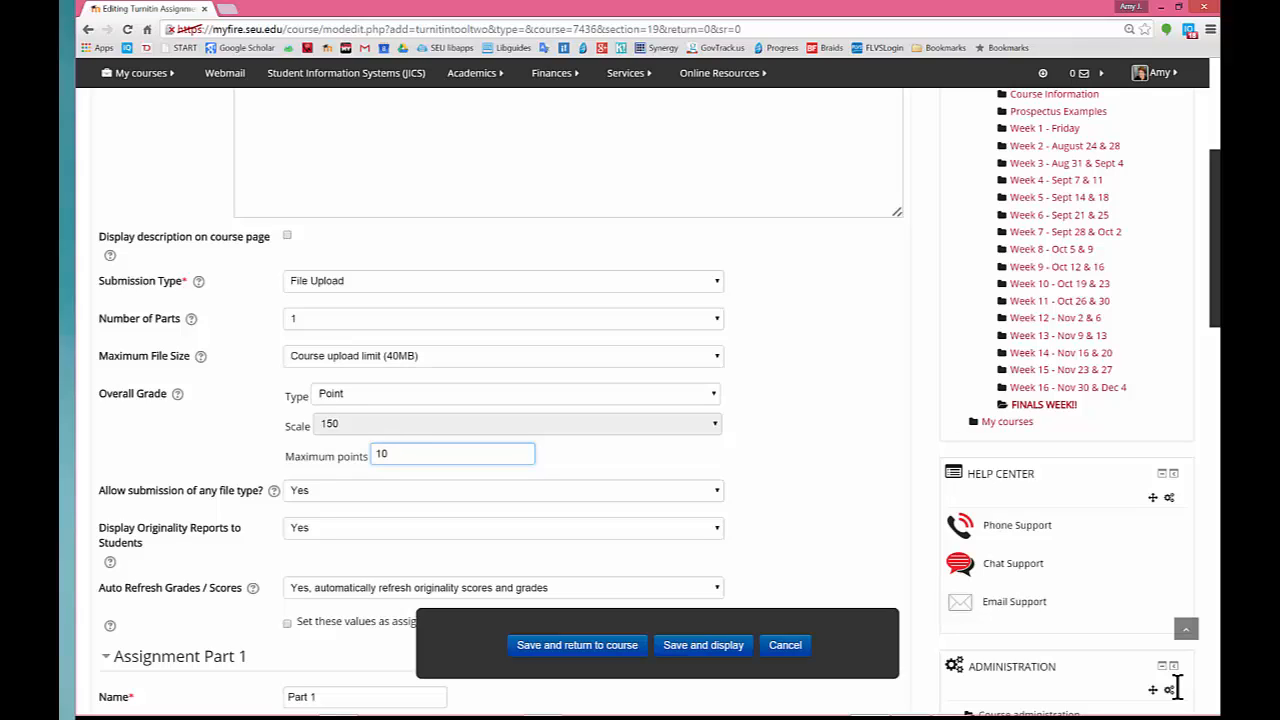
{"action": "left_click", "coordinate": [351, 497]}
{"action": "left_click", "coordinate": [345, 524]}
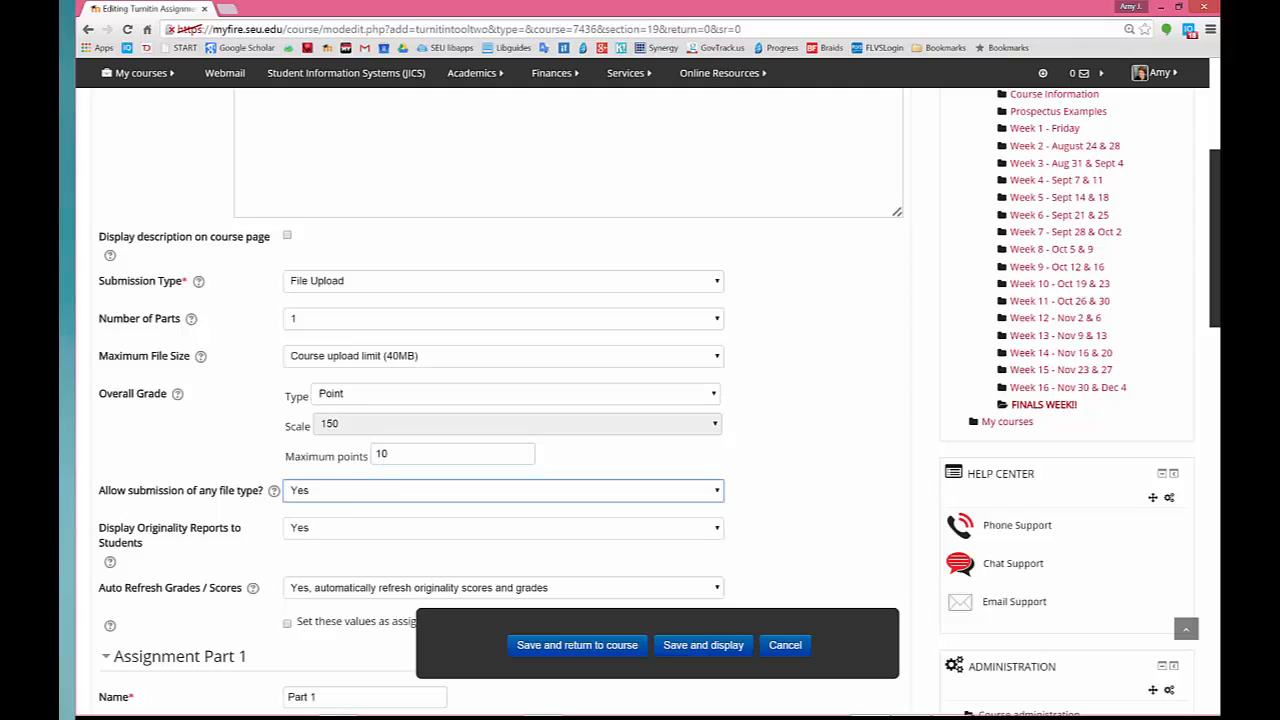
Set the minutes of the Post Date for Assignment Part 1 to 19
{"action": "scroll", "coordinate": [369, 541], "scroll_direction": "down", "scroll_amount": 1}
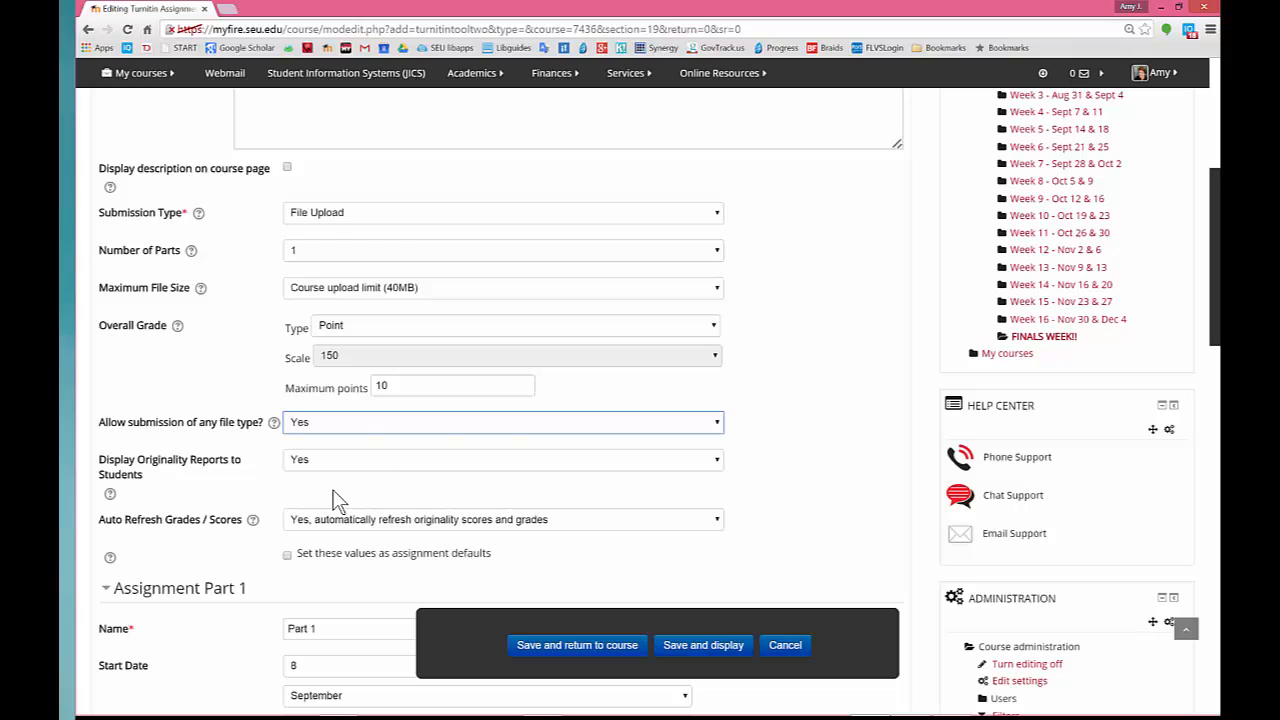
{"action": "scroll", "coordinate": [335, 500], "scroll_direction": "down", "scroll_amount": 2}
{"action": "scroll", "coordinate": [335, 500], "scroll_direction": "down", "scroll_amount": 2}
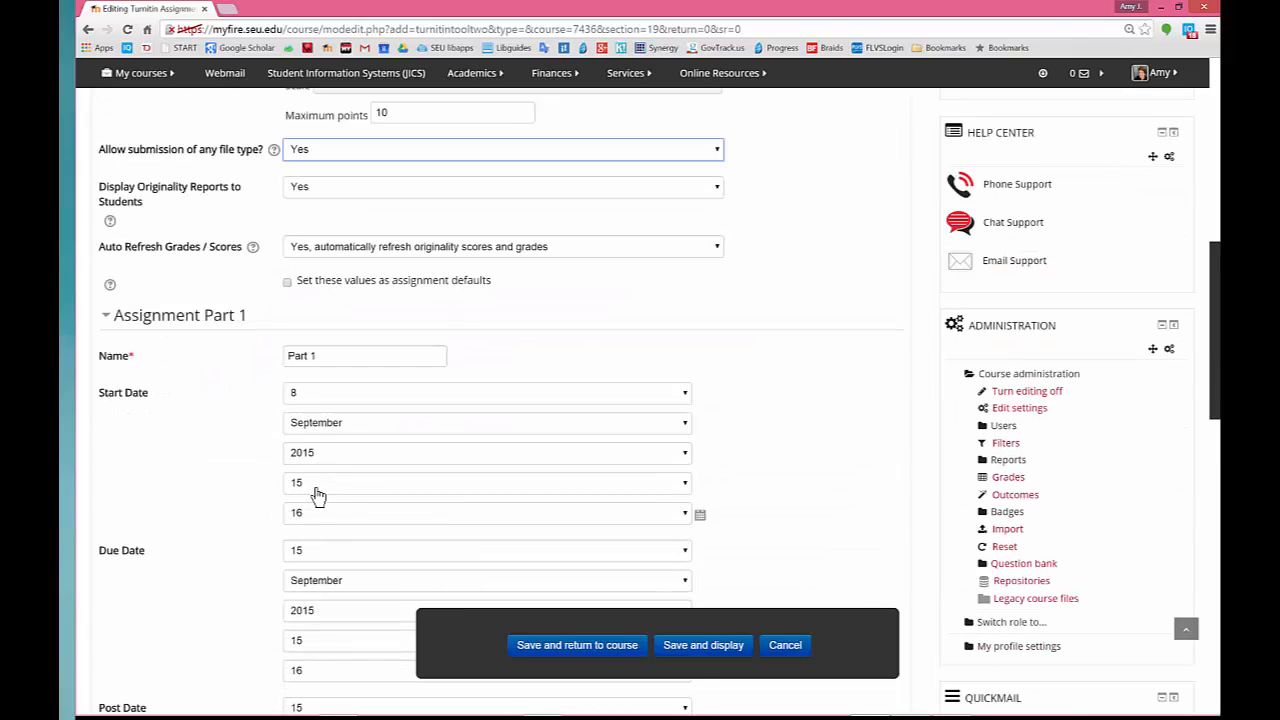
{"action": "scroll", "coordinate": [313, 497], "scroll_direction": "down", "scroll_amount": 1}
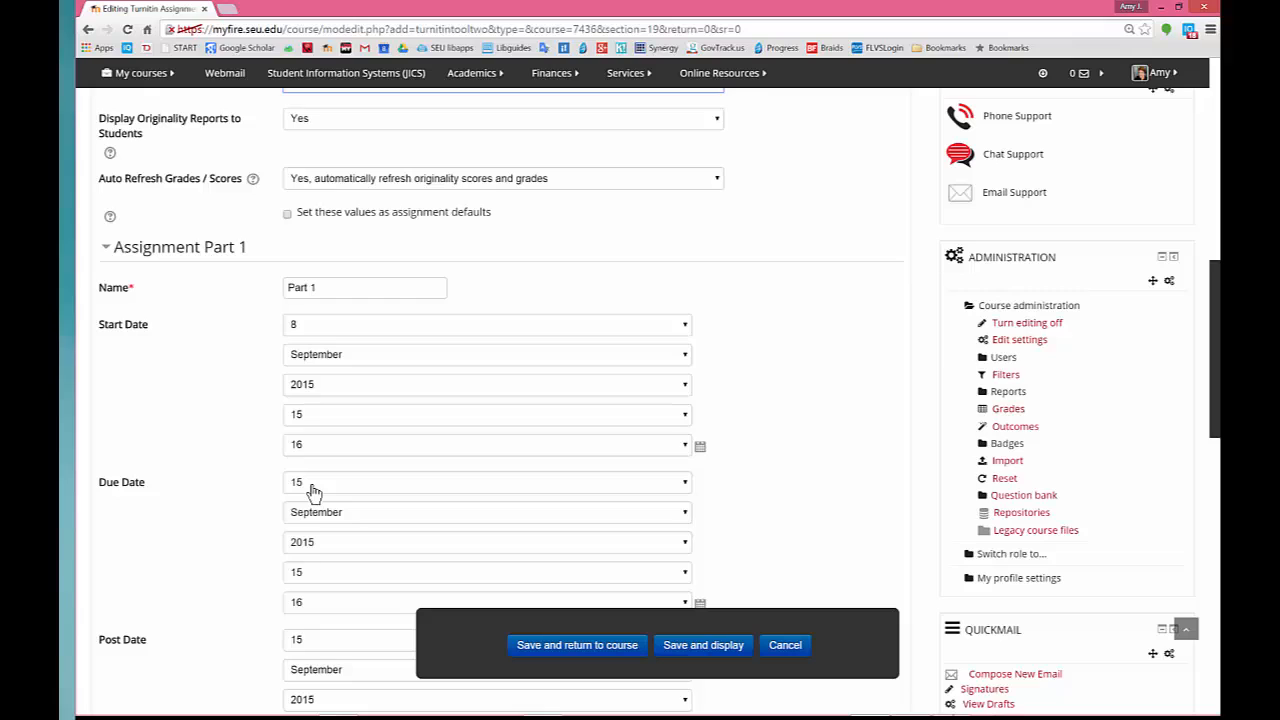
{"action": "scroll", "coordinate": [312, 490], "scroll_direction": "down", "scroll_amount": 2}
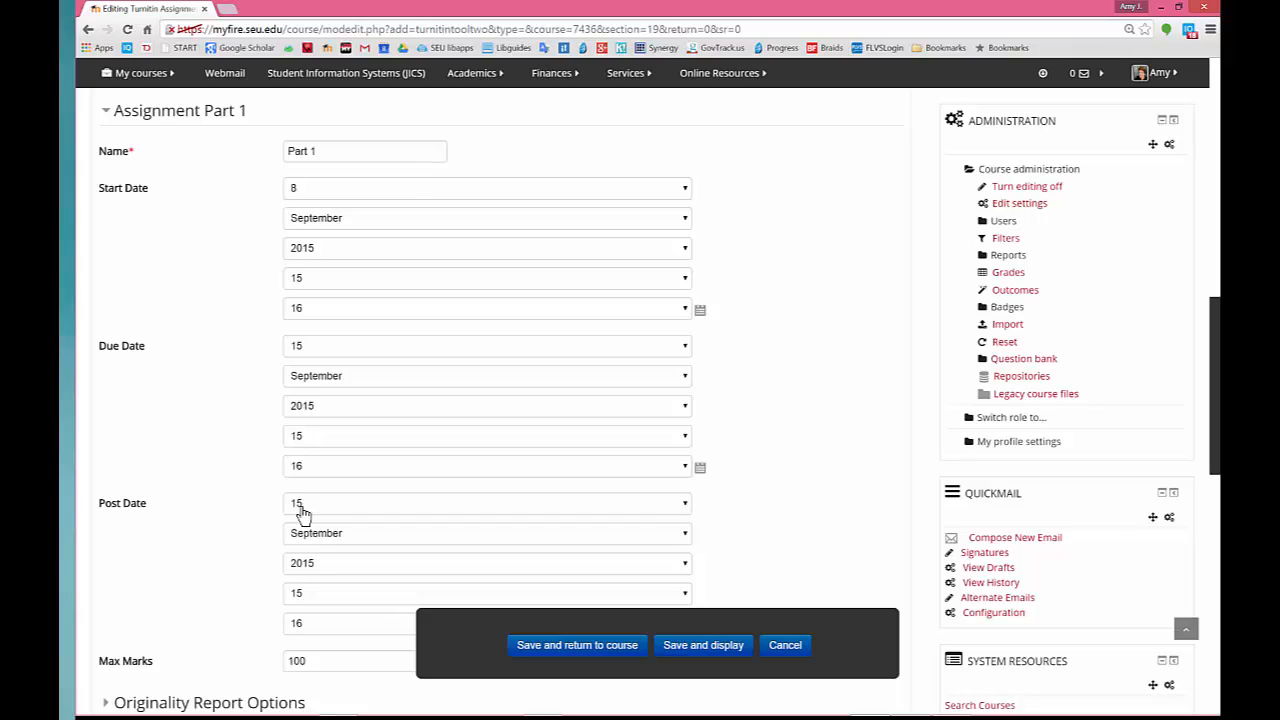
{"action": "left_click", "coordinate": [304, 628]}
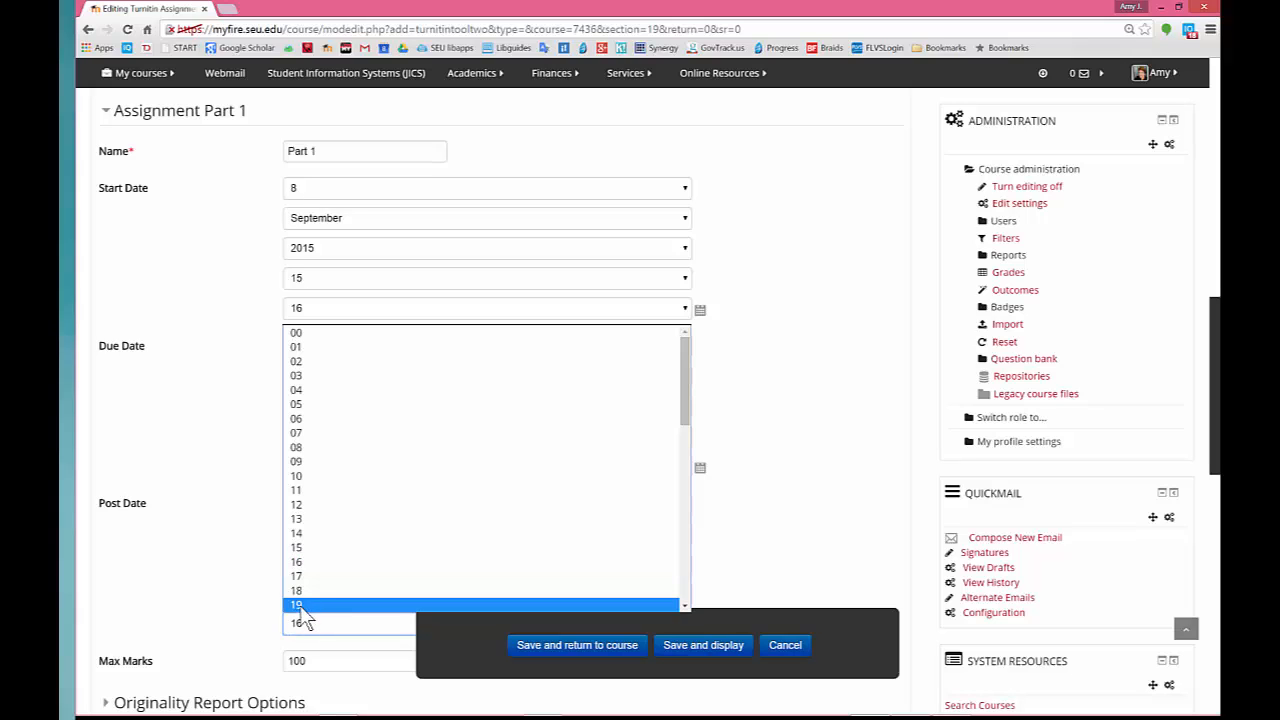
{"action": "left_click", "coordinate": [304, 606]}
Set the Max Marks of Assignment Part 1 to 10
{"action": "scroll", "coordinate": [352, 612], "scroll_direction": "down", "scroll_amount": 1}
{"action": "scroll", "coordinate": [352, 612], "scroll_direction": "down", "scroll_amount": 1}
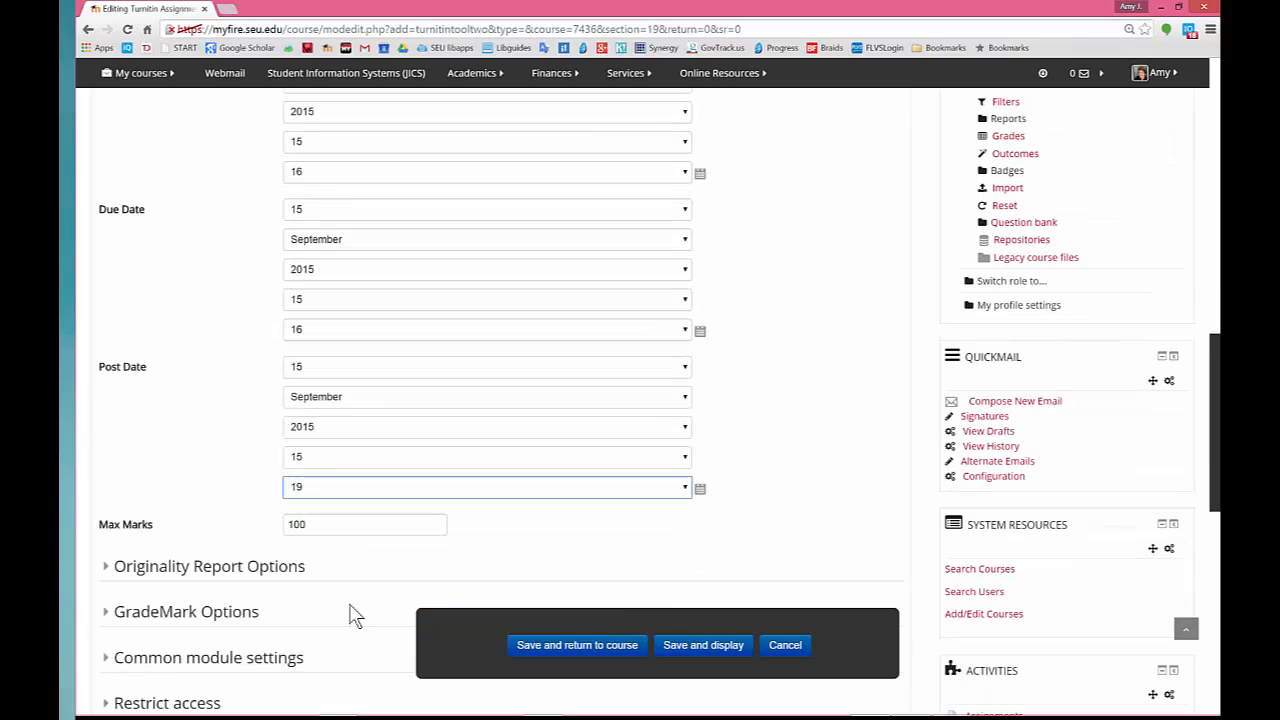
{"action": "left_click_drag", "start_coordinate": [306, 525], "coordinate": [265, 523]}
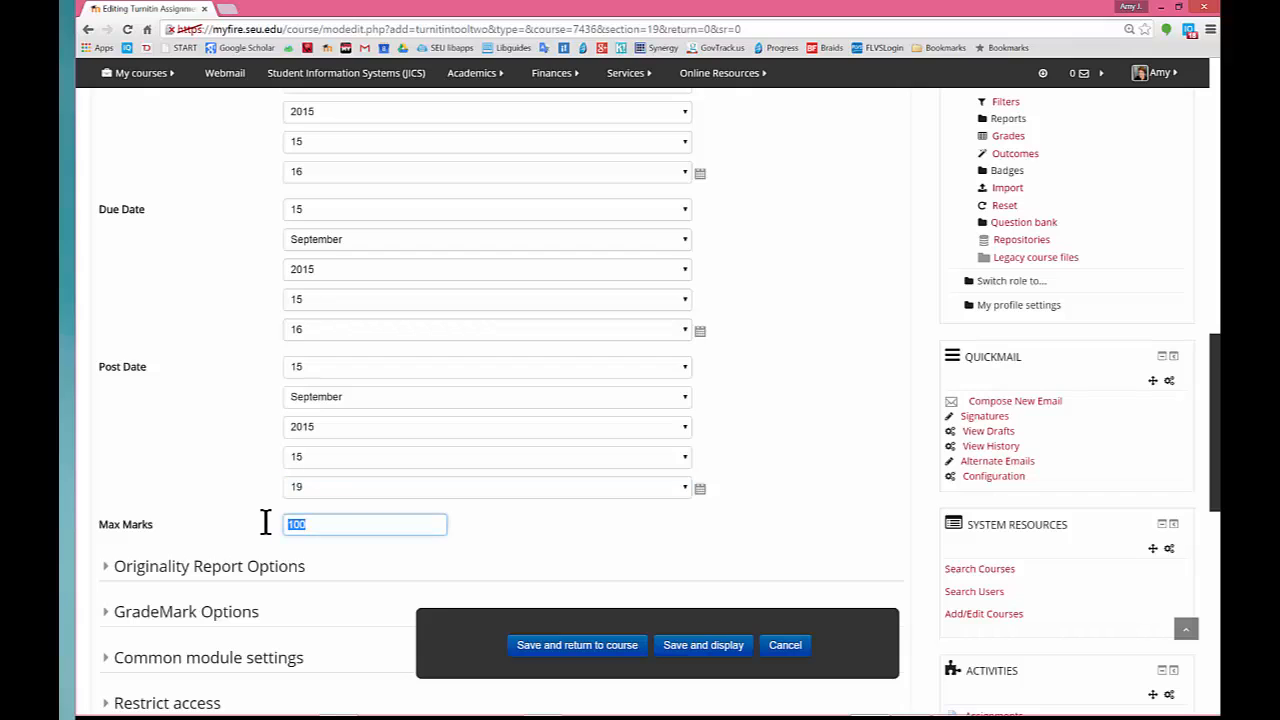
{"action": "type", "text": "10"}
Review the Originality Report Options and the rubrics offered in the GradeMark Options, leaving the assignment at No rubric
{"action": "left_click", "coordinate": [186, 578]}
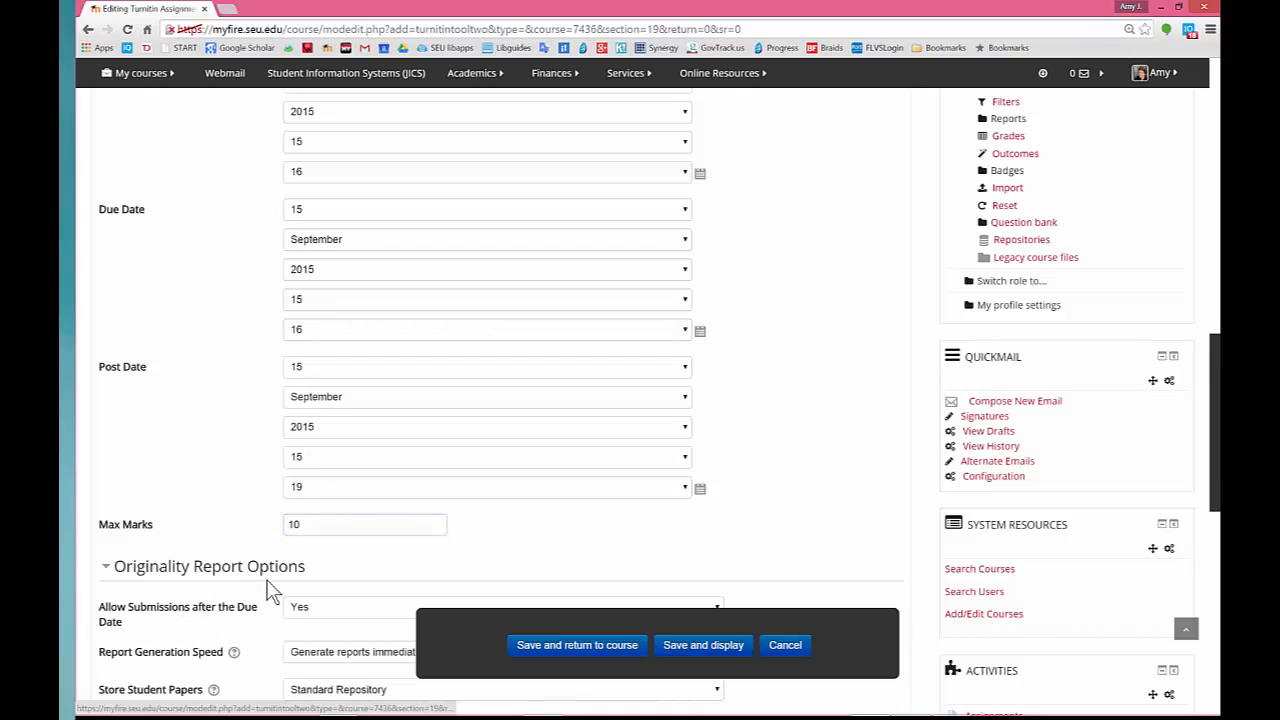
{"action": "scroll", "coordinate": [266, 584], "scroll_direction": "down", "scroll_amount": 5}
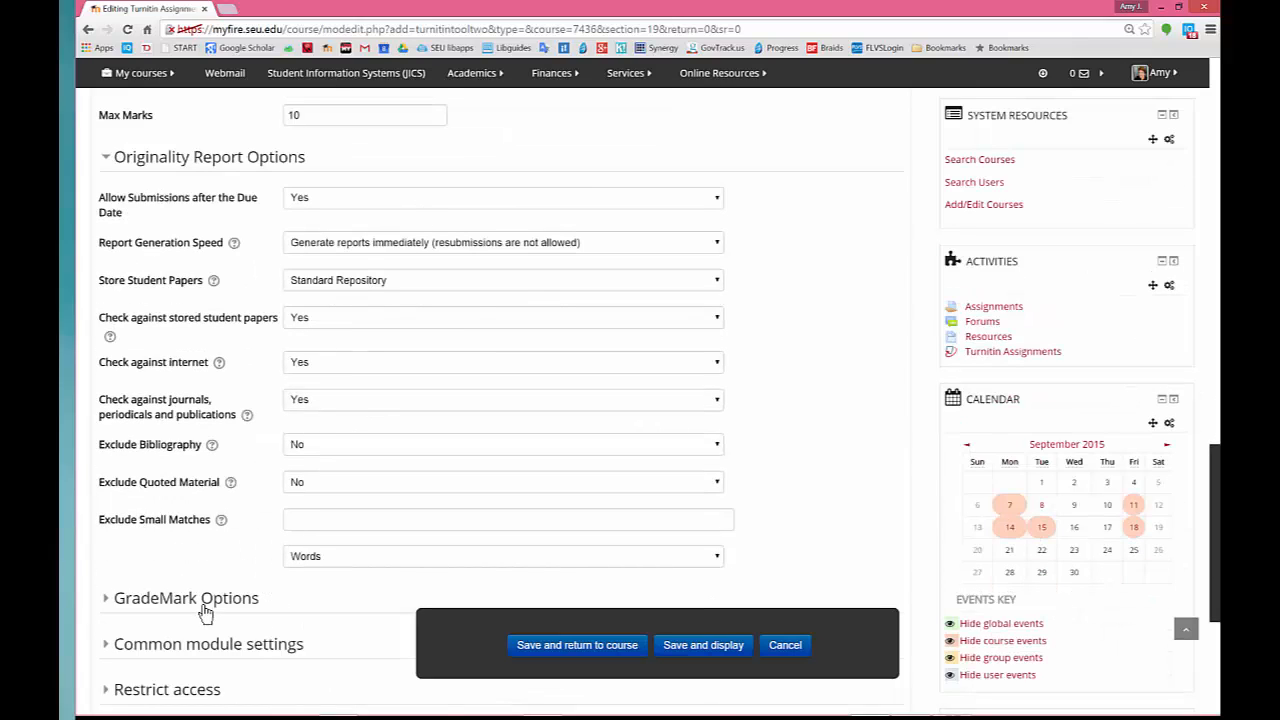
{"action": "left_click", "coordinate": [208, 608]}
{"action": "scroll", "coordinate": [248, 588], "scroll_direction": "down", "scroll_amount": 2}
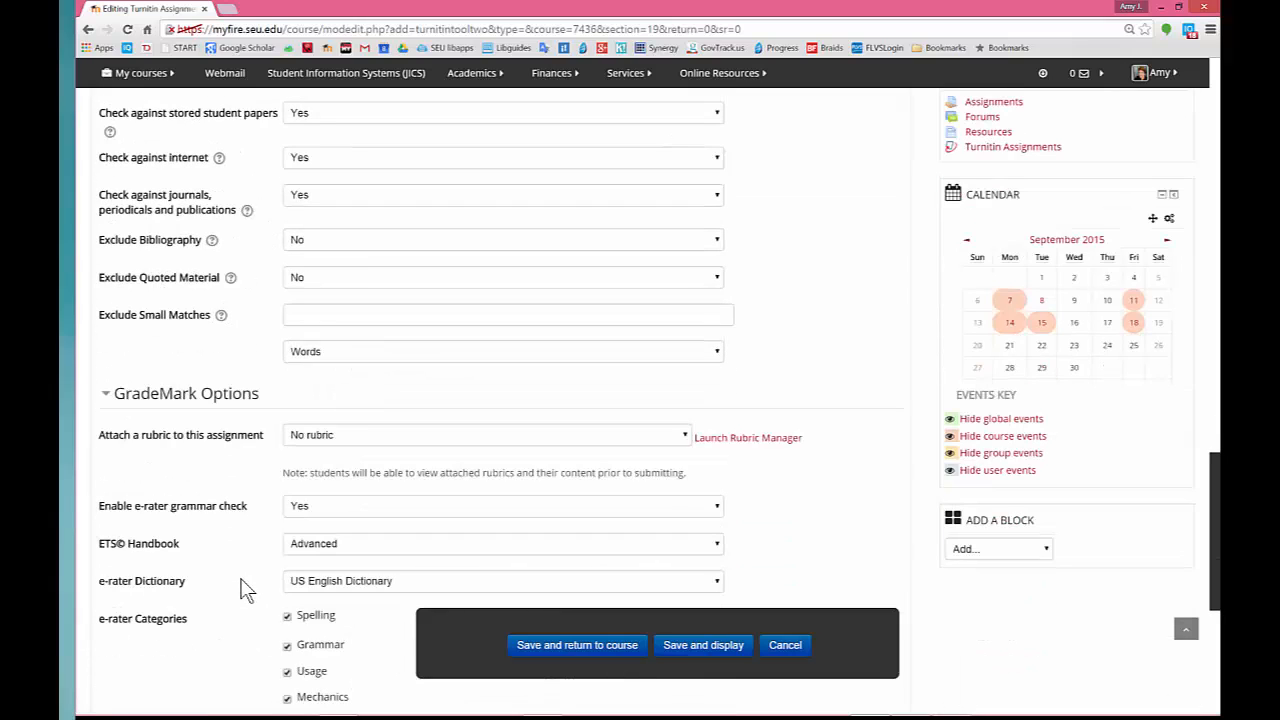
{"action": "left_click", "coordinate": [685, 435]}
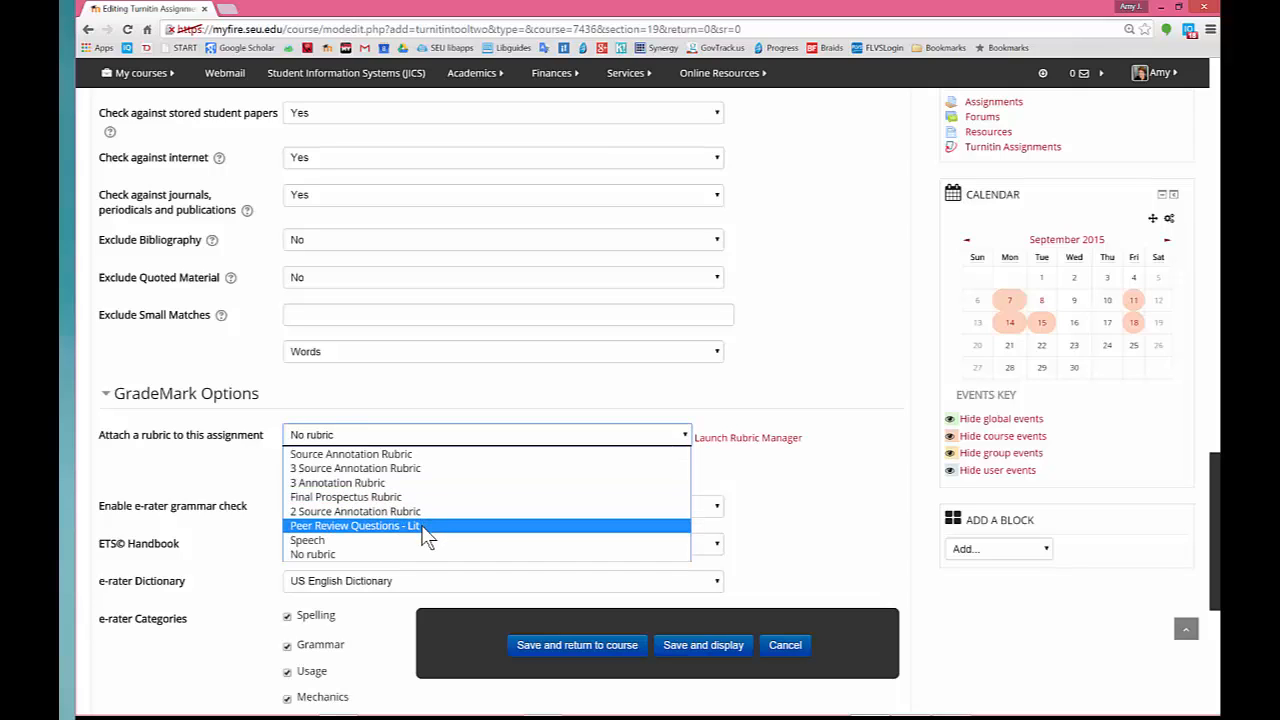
{"action": "left_click", "coordinate": [230, 482]}
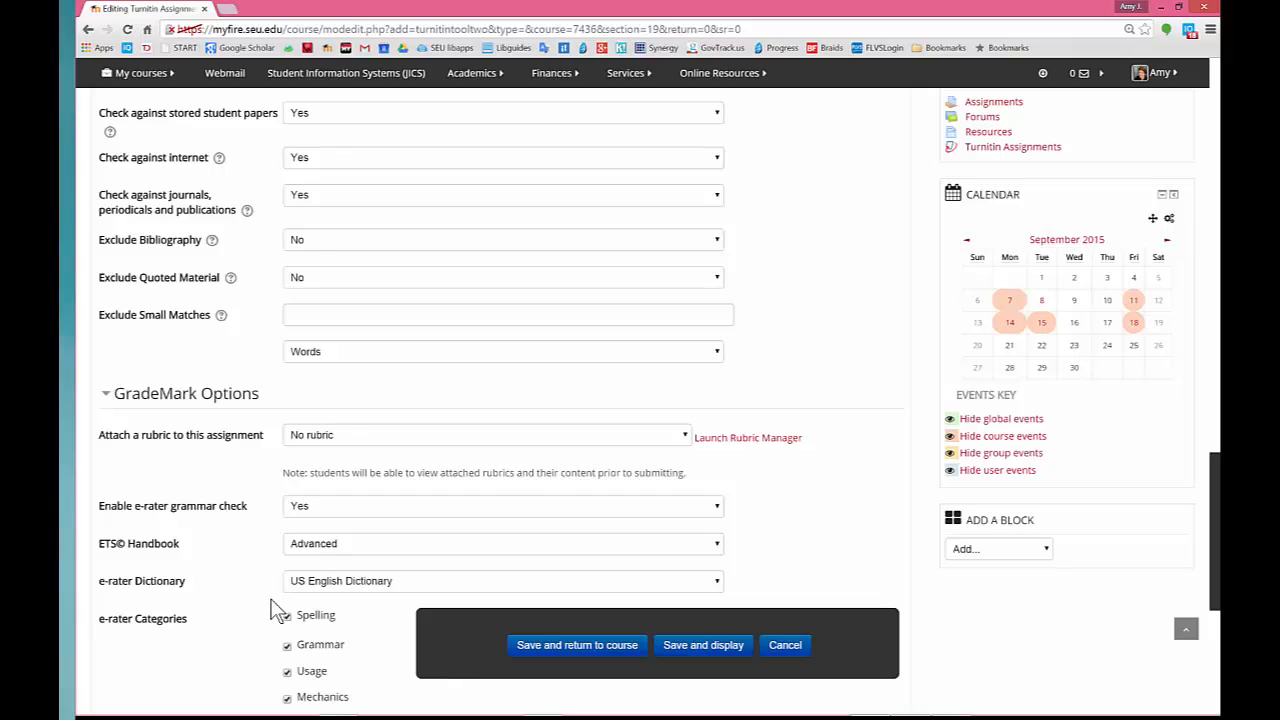
Set Enable e-rater grammar check to No in the GradeMark Options
{"action": "scroll", "coordinate": [263, 628], "scroll_direction": "down", "scroll_amount": 2}
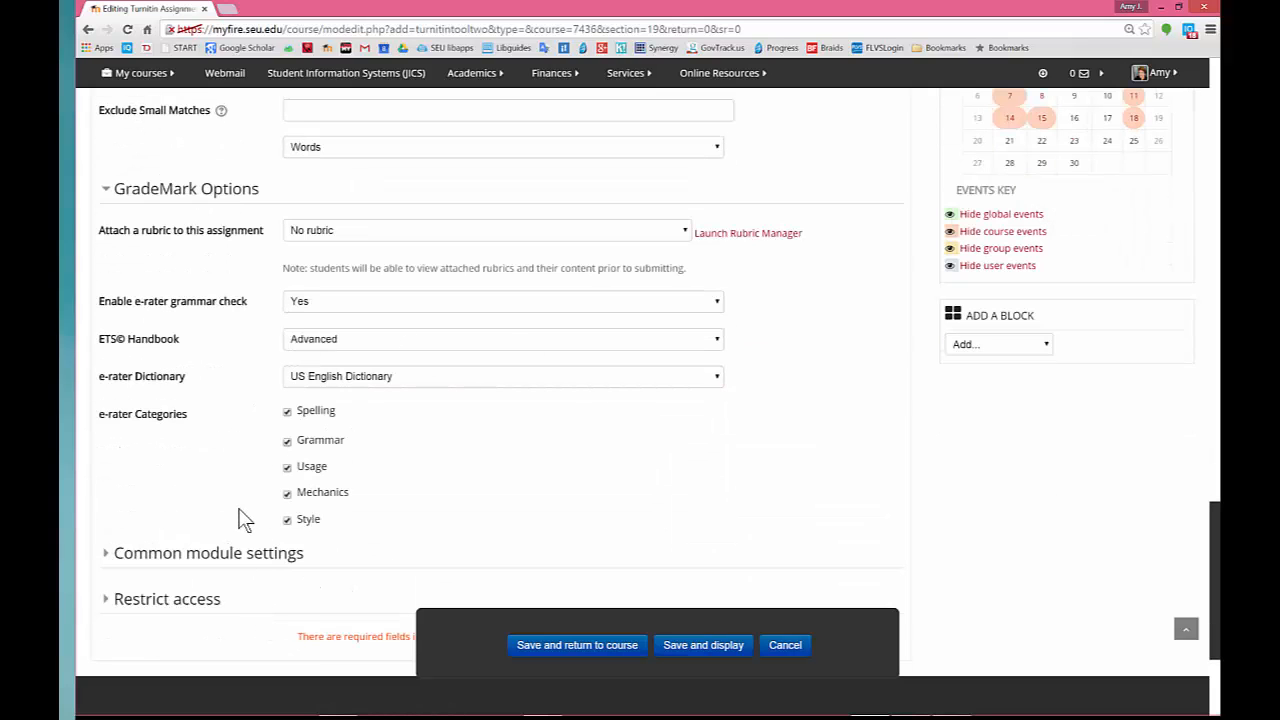
{"action": "left_click", "coordinate": [318, 302]}
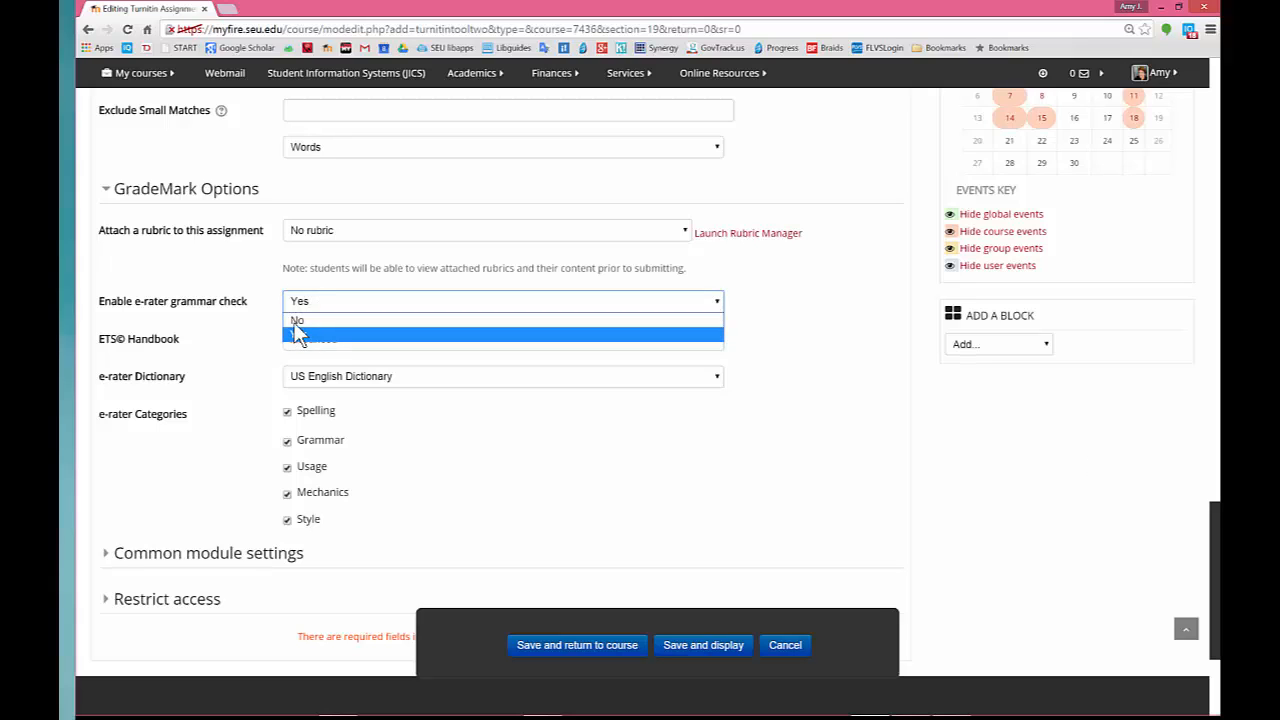
{"action": "left_click", "coordinate": [296, 322]}
Check the common module settings and access restrictions, and save and display the new Turnitin assignment
{"action": "scroll", "coordinate": [223, 514], "scroll_direction": "down", "scroll_amount": 2}
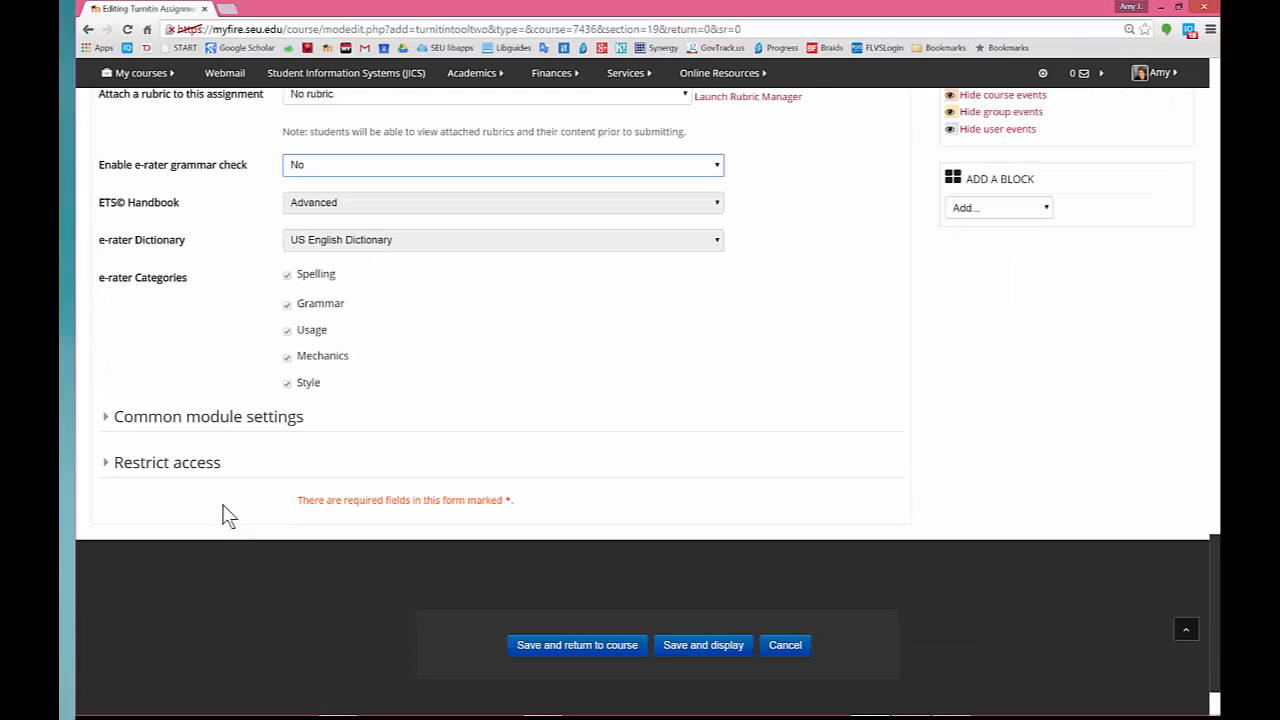
{"action": "left_click", "coordinate": [198, 425]}
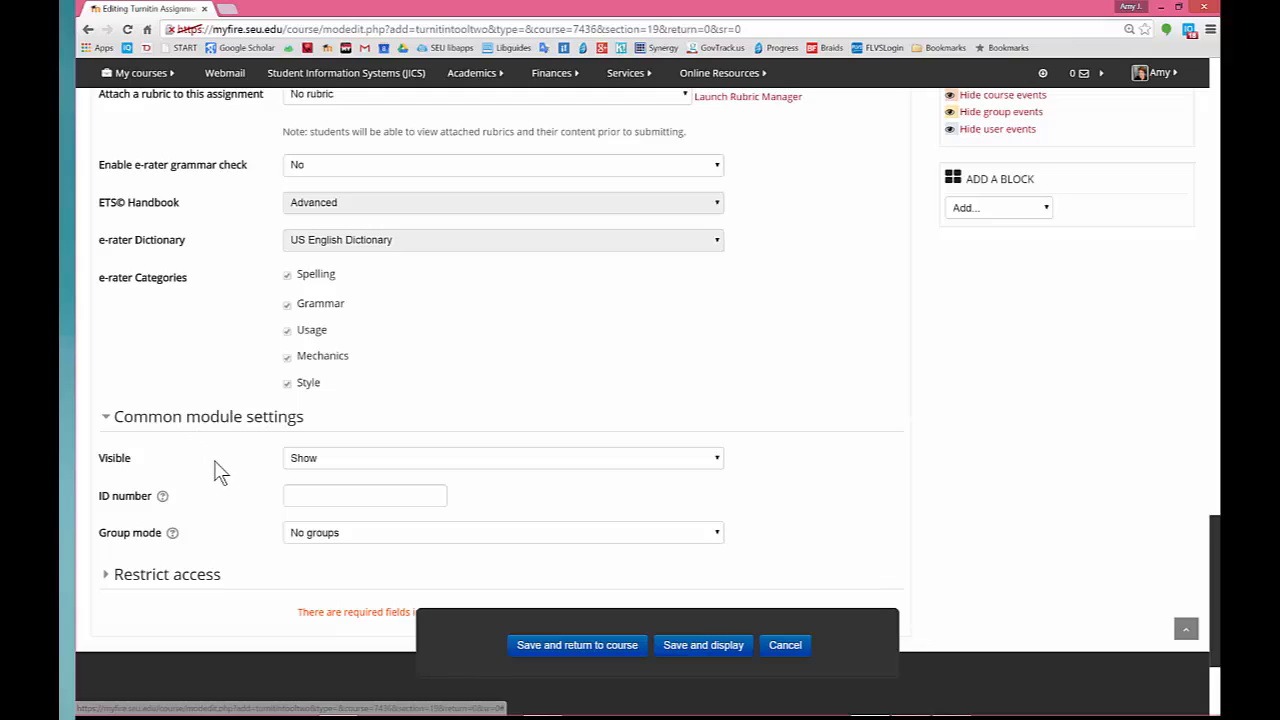
{"action": "scroll", "coordinate": [216, 468], "scroll_direction": "down", "scroll_amount": 2}
{"action": "left_click", "coordinate": [196, 446]}
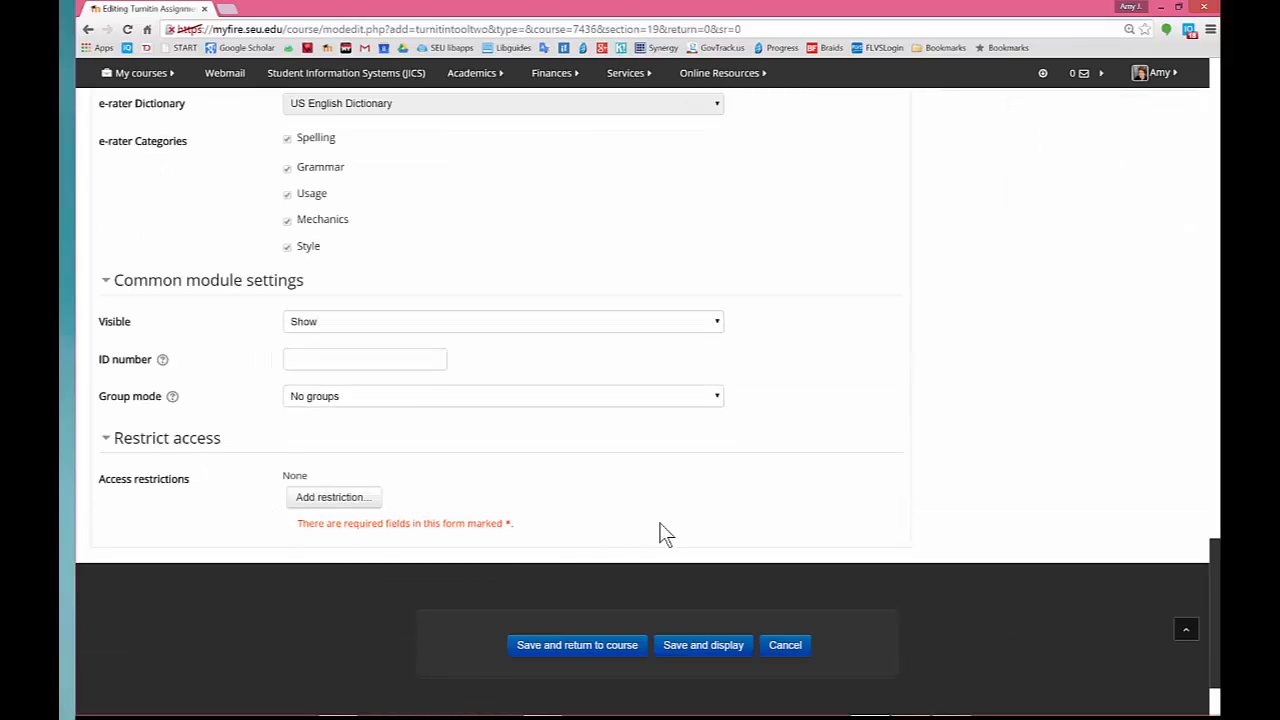
{"action": "left_click", "coordinate": [703, 652]}
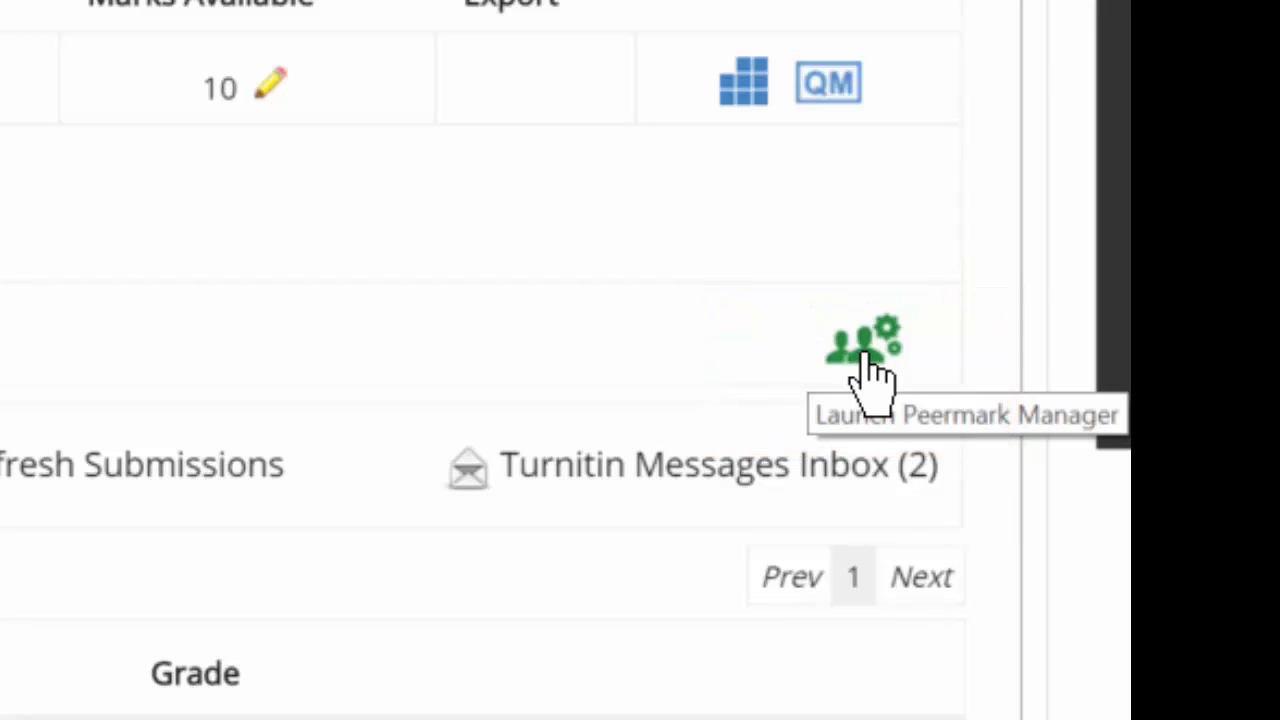
Launch the Peermark Manager for the assignment in a new browser tab
{"action": "right_click", "coordinate": [858, 352]}
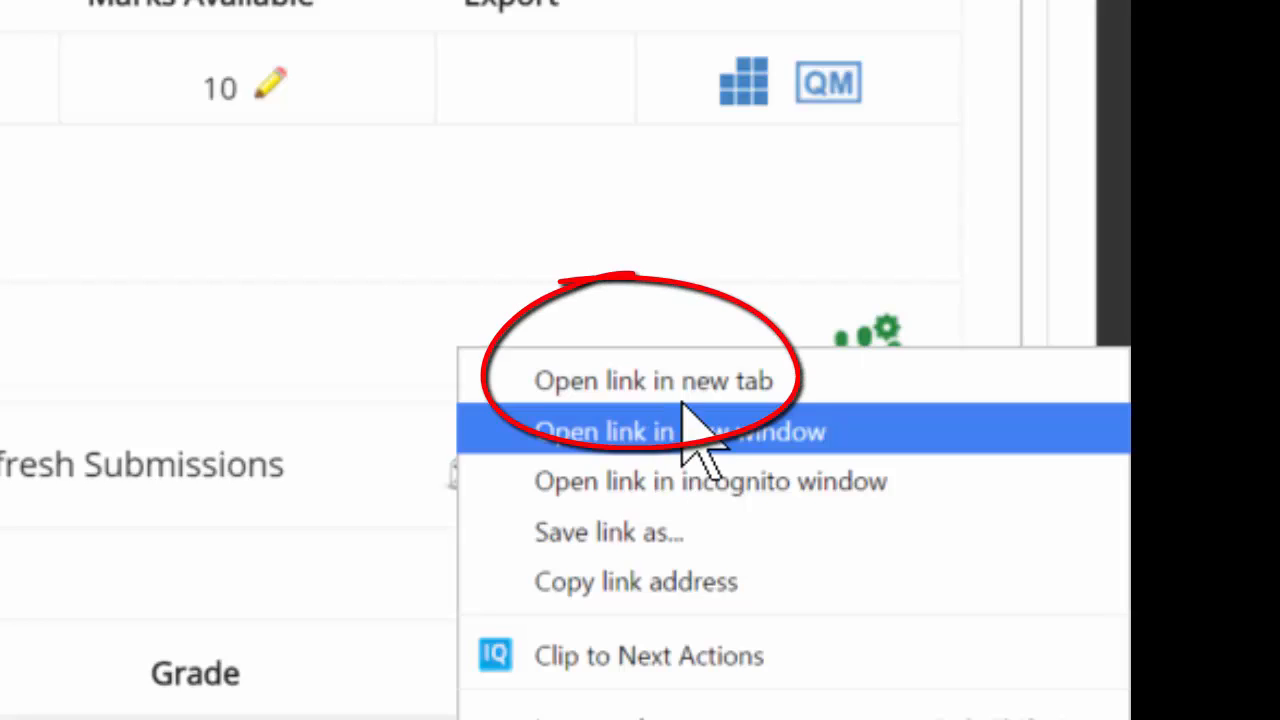
{"action": "left_click", "coordinate": [654, 381]}
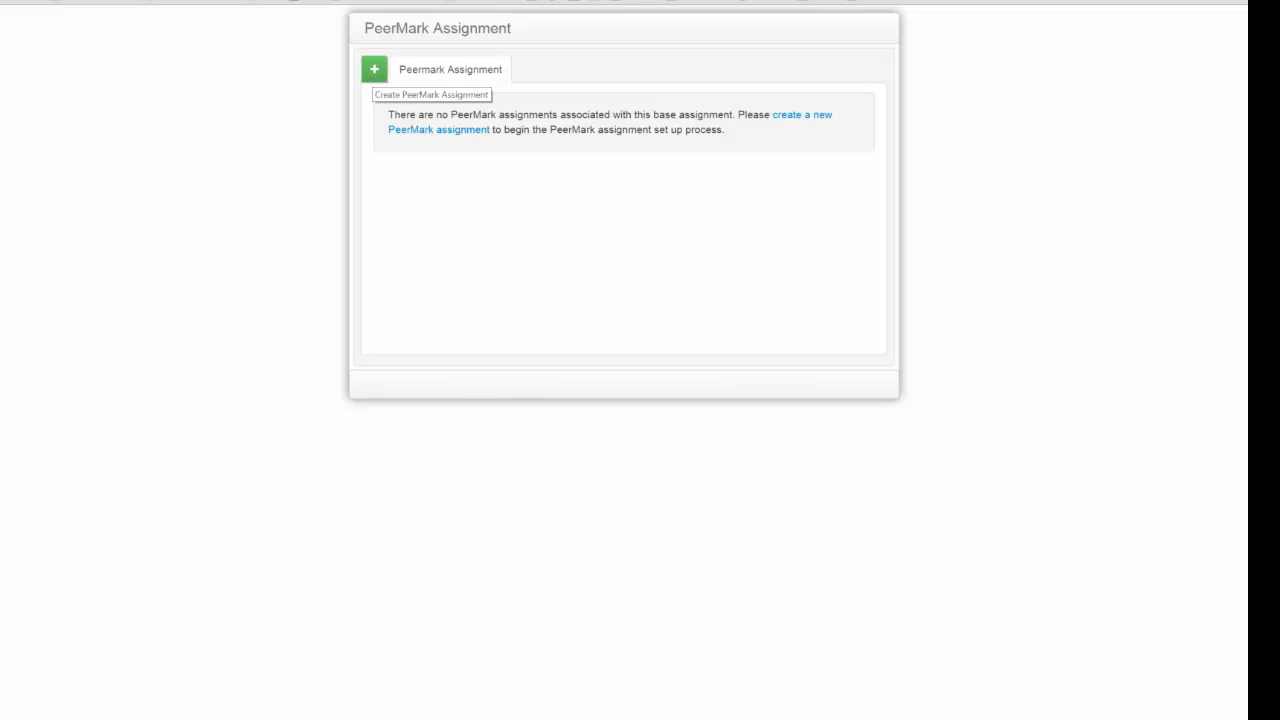
Create a new PeerMark assignment titled "Peer Review" with the instructions "Review the drafts your peers have written"
{"action": "left_click", "coordinate": [375, 72]}
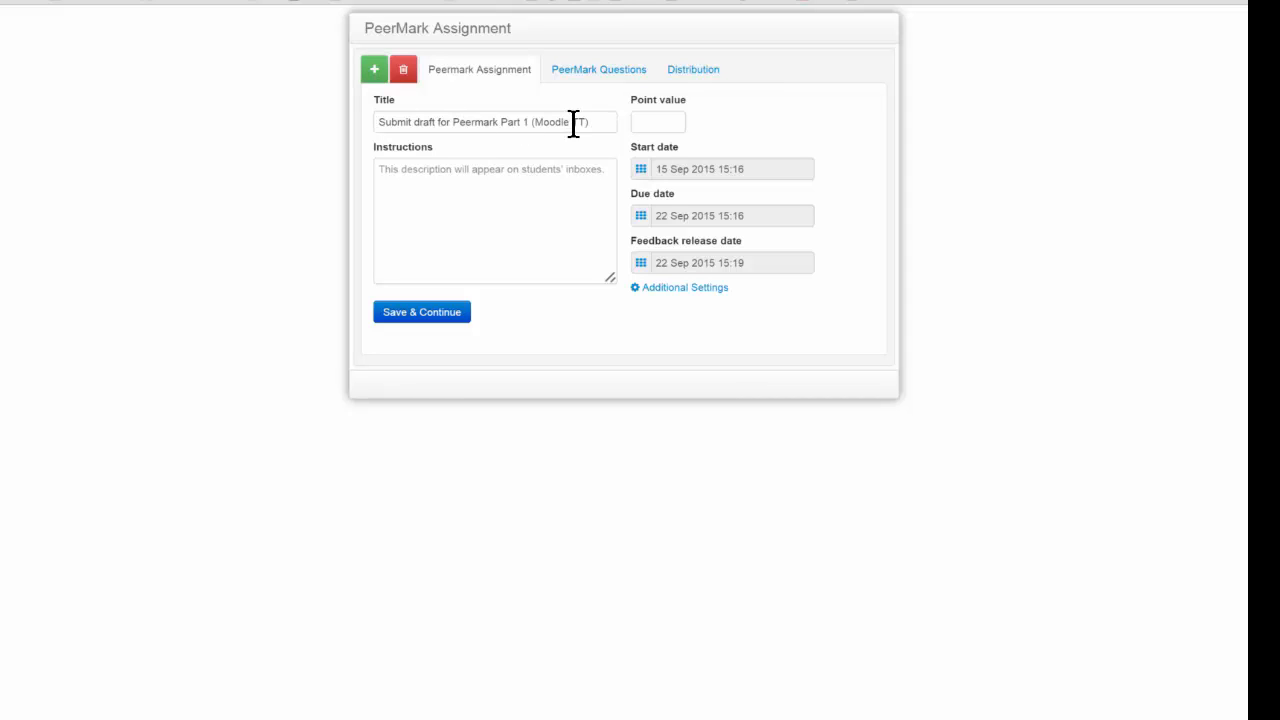
{"action": "left_click_drag", "start_coordinate": [594, 121], "coordinate": [342, 123]}
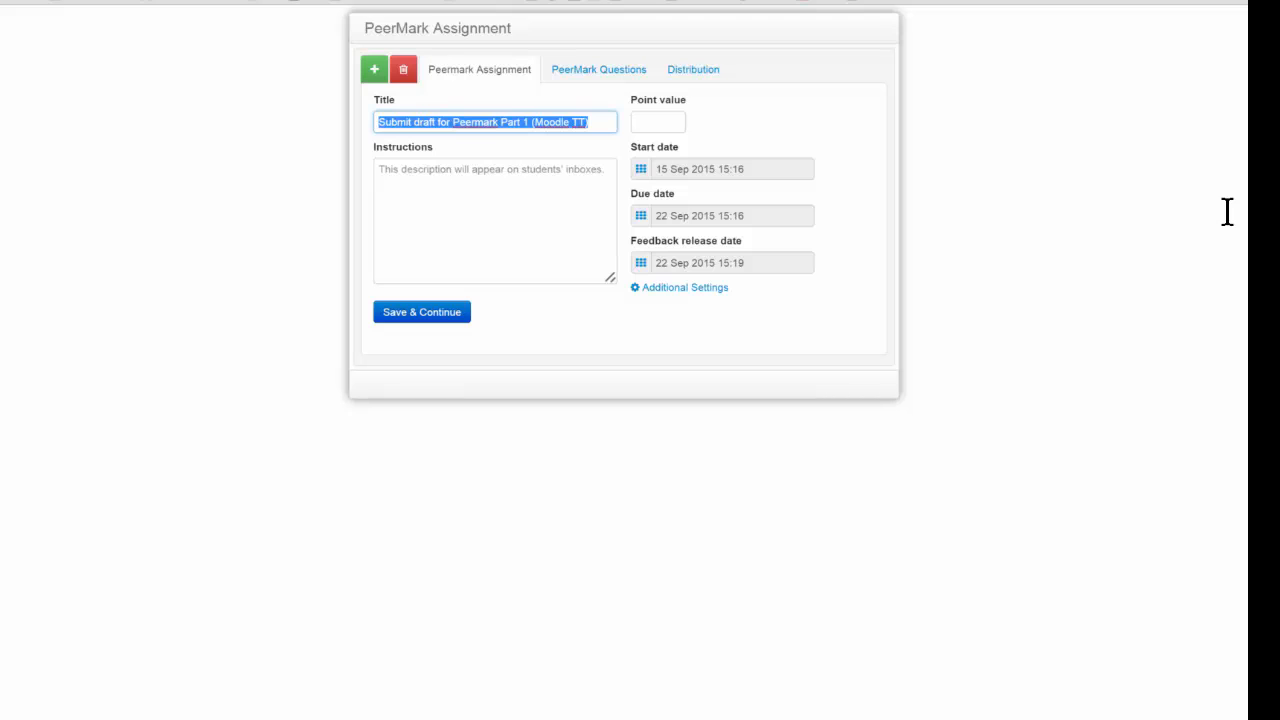
{"action": "type", "text": "Peer Review"}
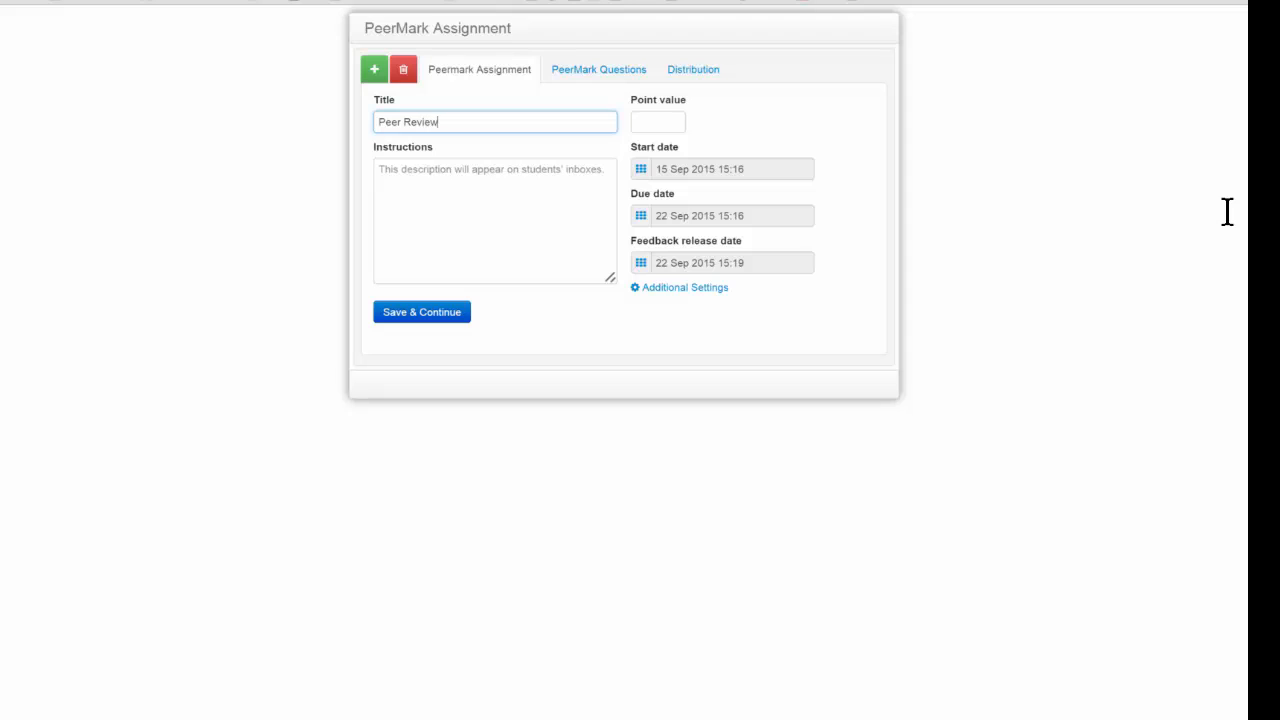
{"action": "key", "text": "Tab"}
{"action": "type", "text": "Review the drafts your pe"}
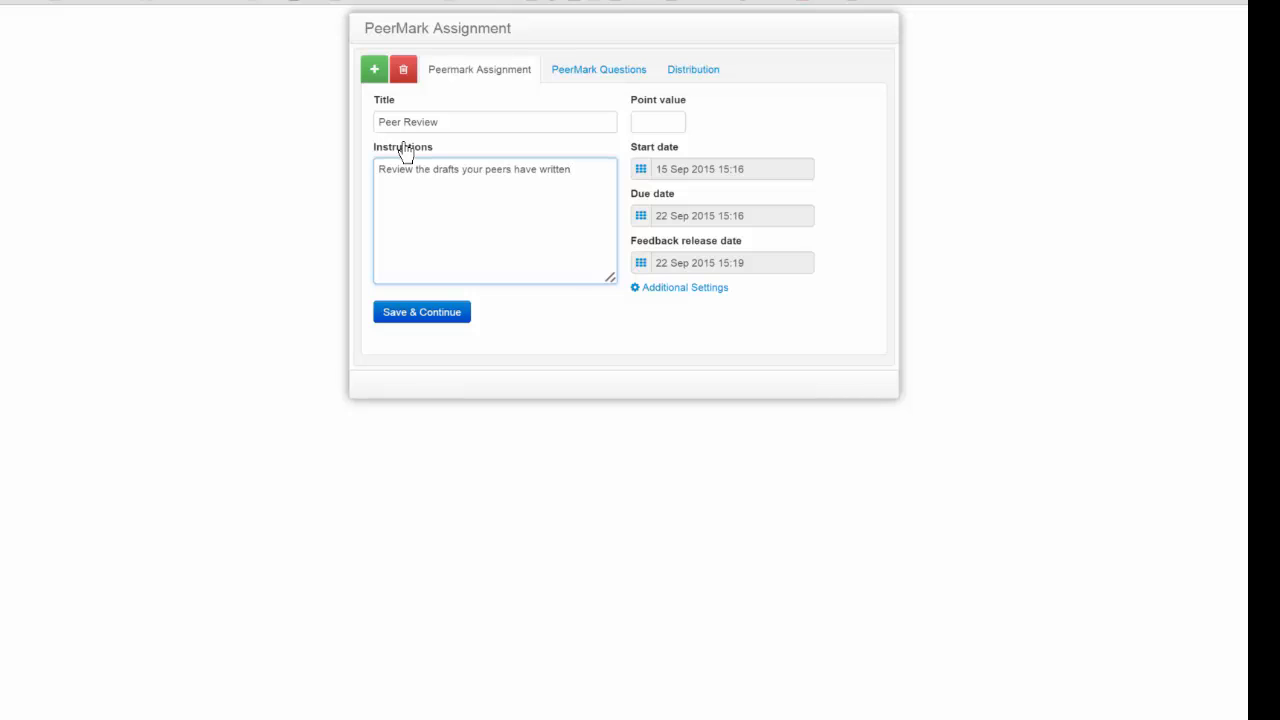
Set the Peer Review assignment's point value to 10 and check the calendar for its start date
{"action": "left_click", "coordinate": [657, 122]}
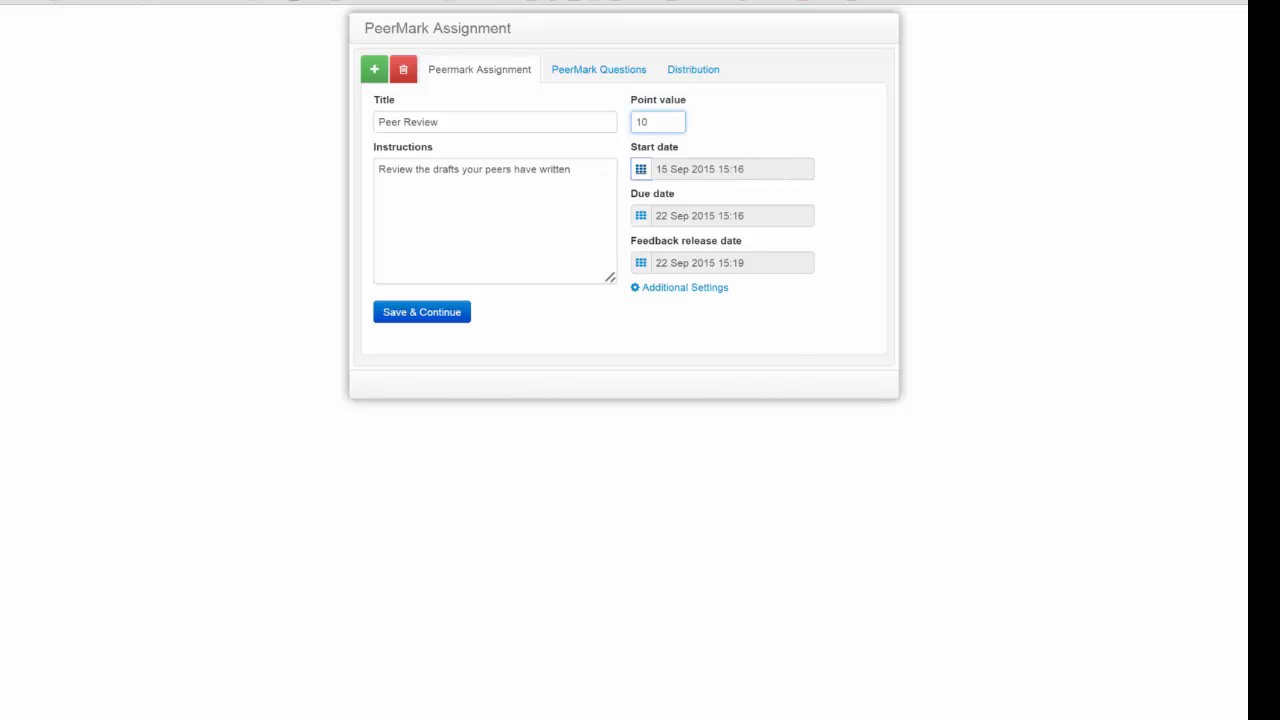
{"action": "left_click", "coordinate": [641, 170]}
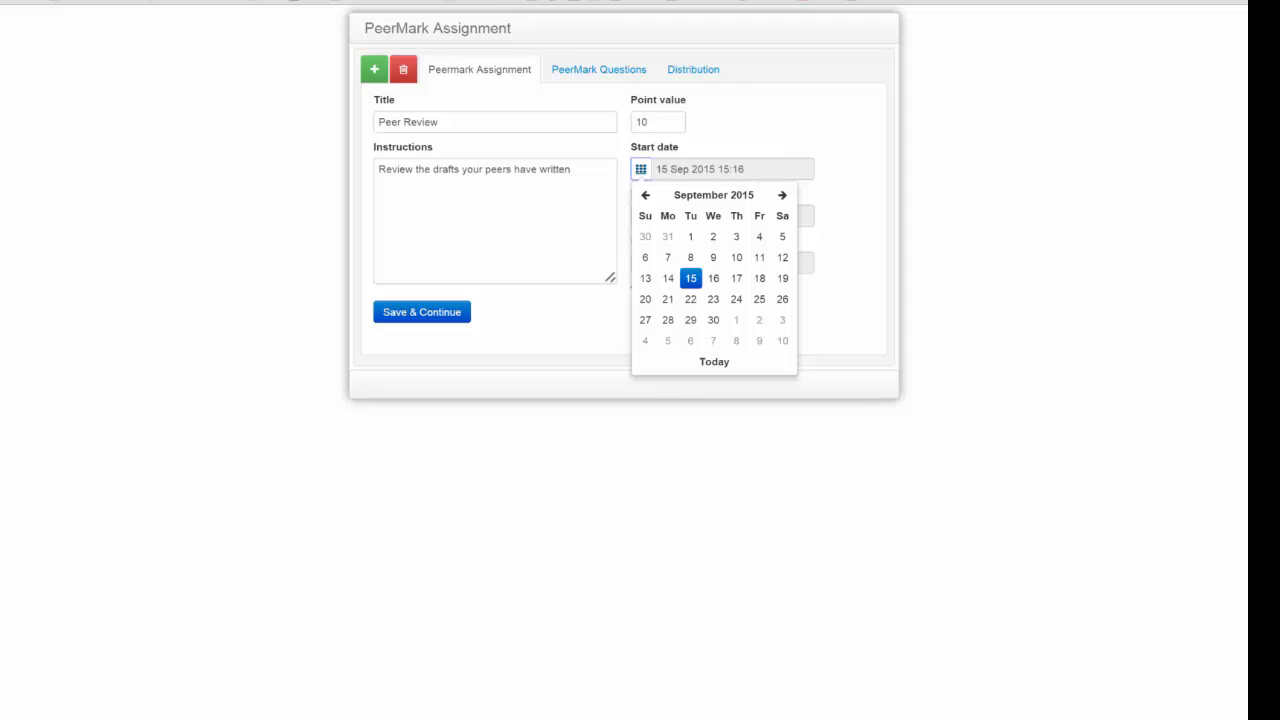
{"action": "left_click", "coordinate": [786, 127]}
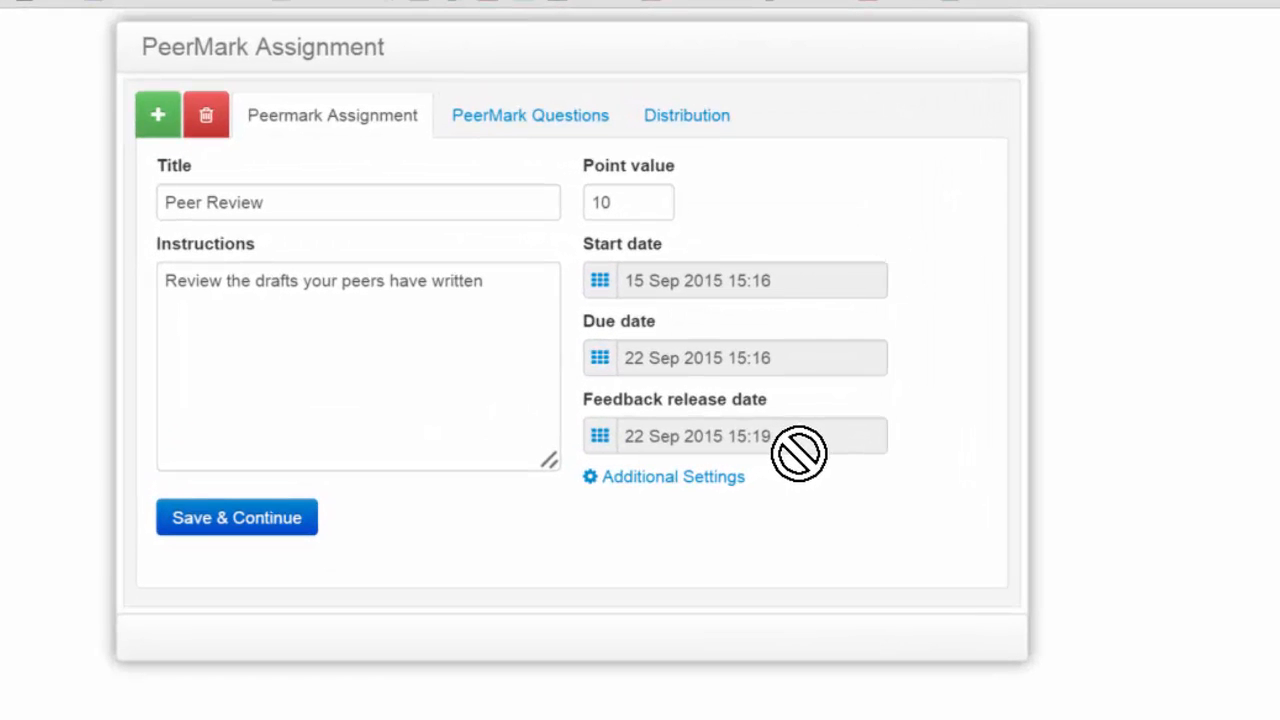
Award full points for written reviews, allow students without a paper to review, distribute 3 papers automatically, and save the PeerMark assignment
{"action": "left_click", "coordinate": [633, 481]}
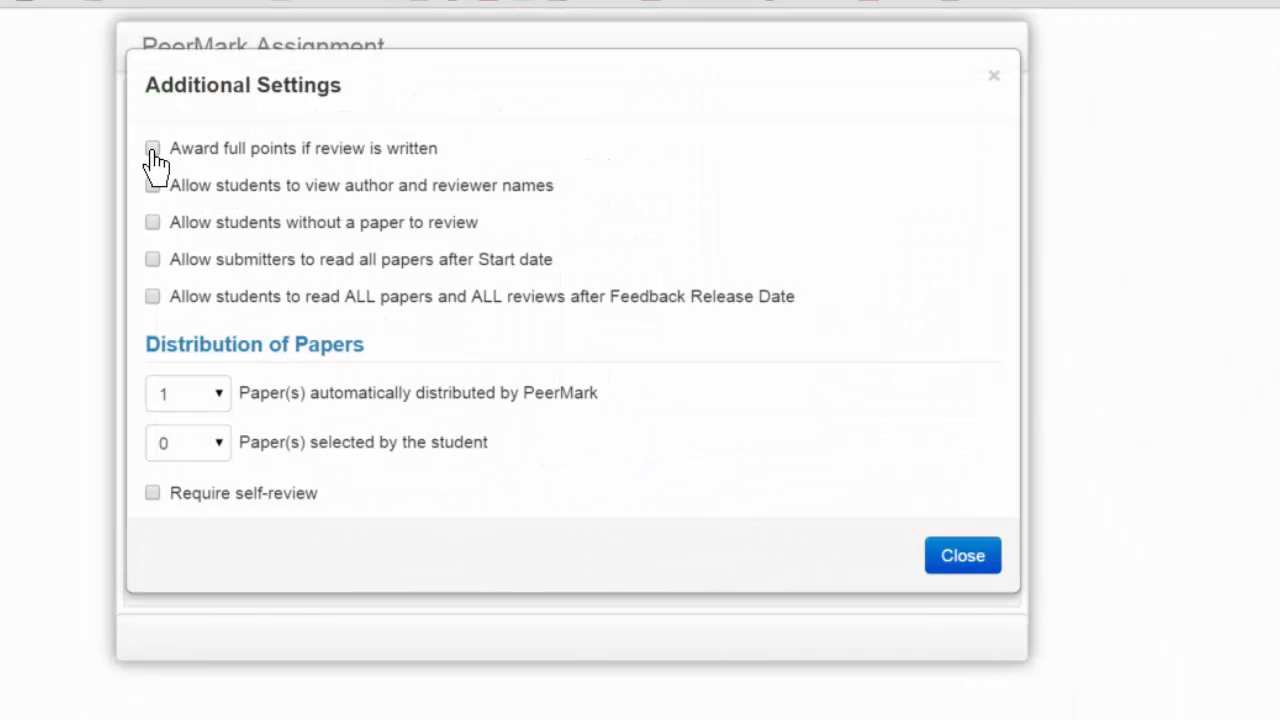
{"action": "left_click", "coordinate": [152, 150]}
{"action": "left_click", "coordinate": [153, 224]}
{"action": "left_click", "coordinate": [218, 393]}
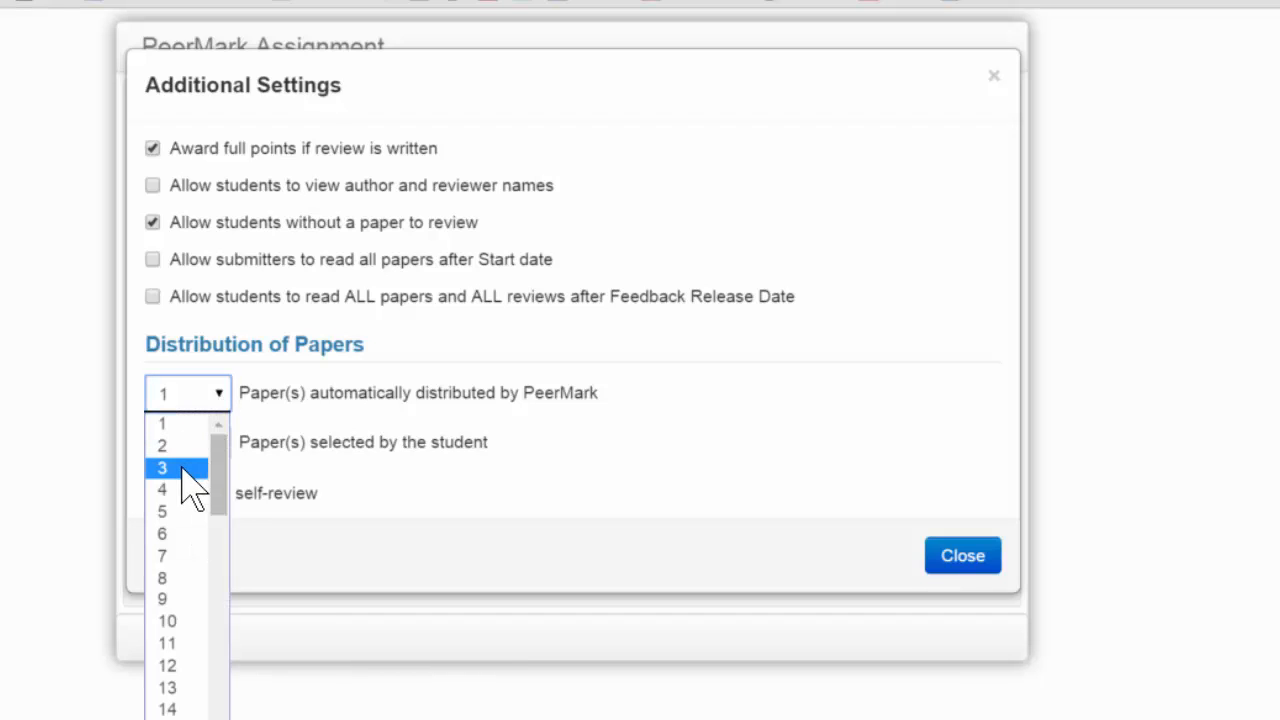
{"action": "left_click", "coordinate": [185, 467]}
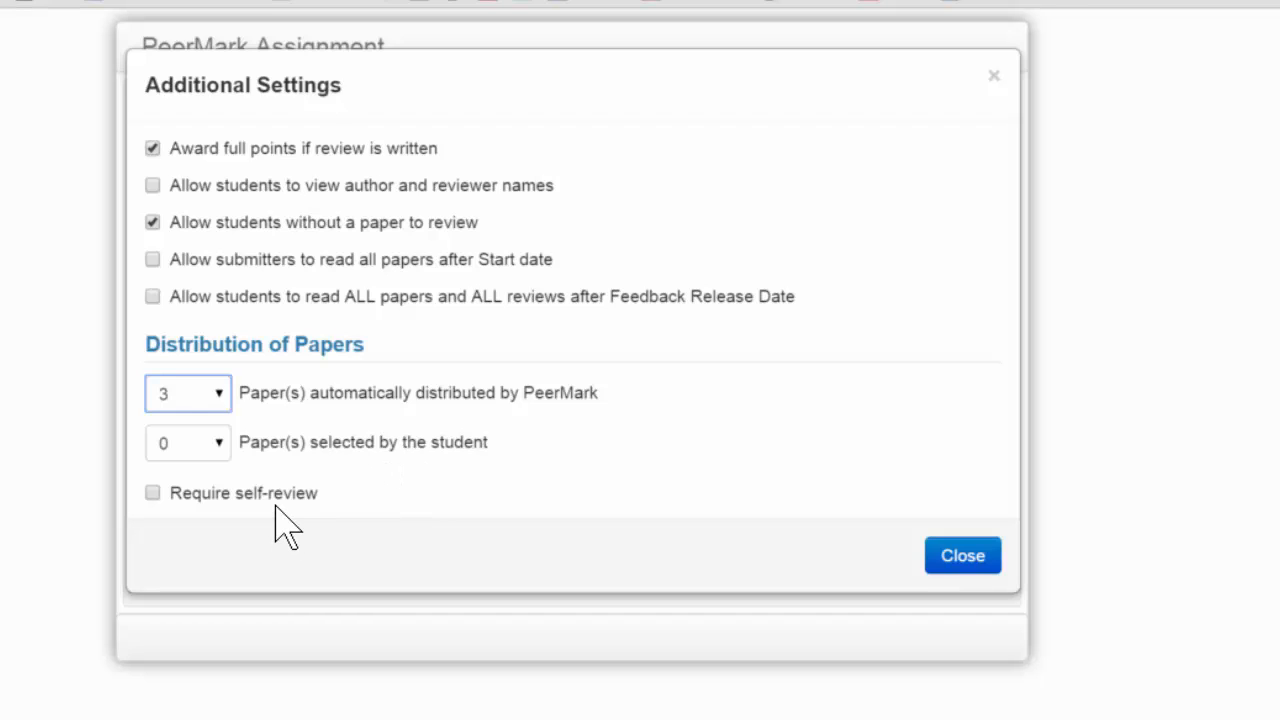
{"action": "left_click", "coordinate": [962, 555]}
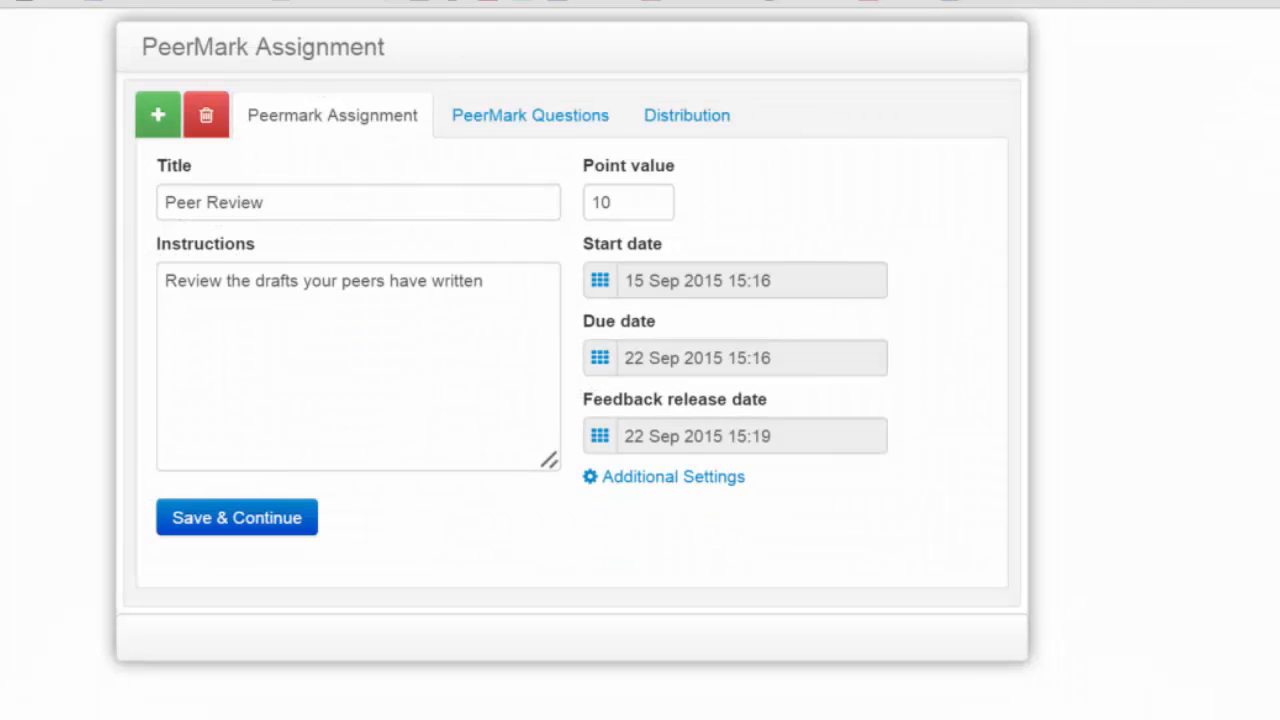
{"action": "left_click", "coordinate": [219, 520]}
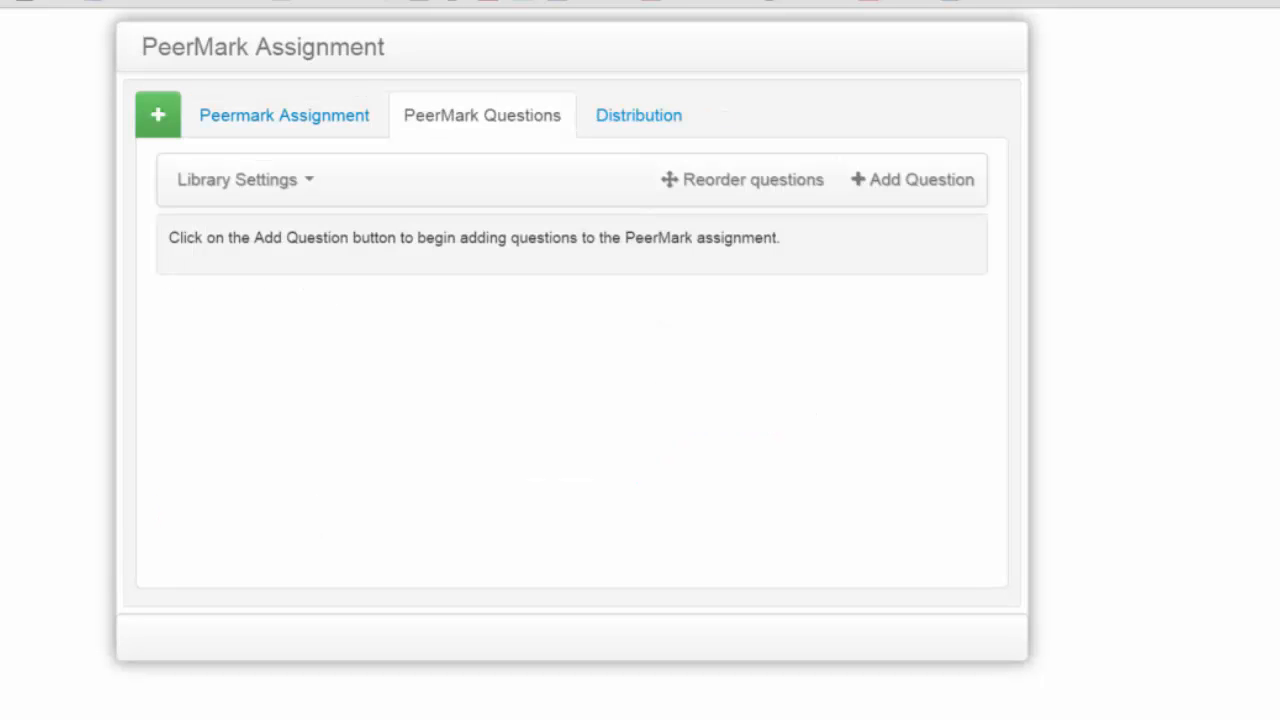
Add all questions from the "INTRODUCTION - Peer Review" library to the PeerMark assignment
{"action": "left_click", "coordinate": [305, 183]}
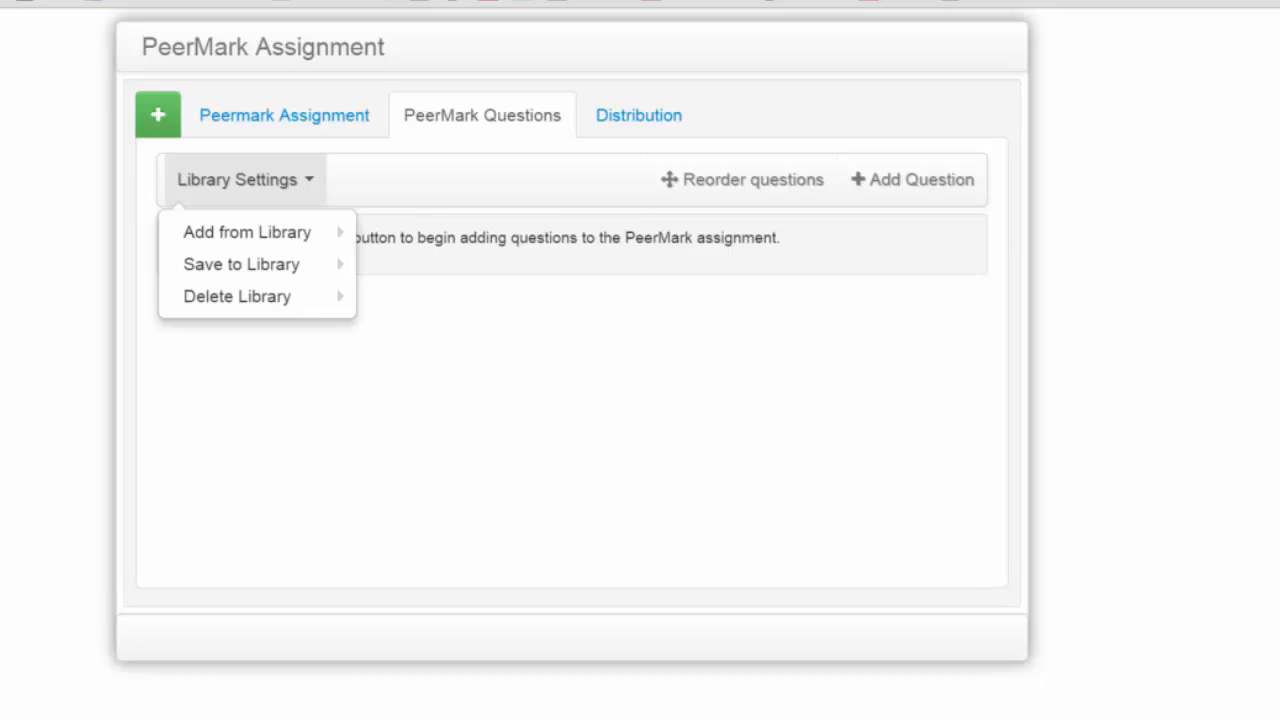
{"action": "mouse_move", "coordinate": [292, 238]}
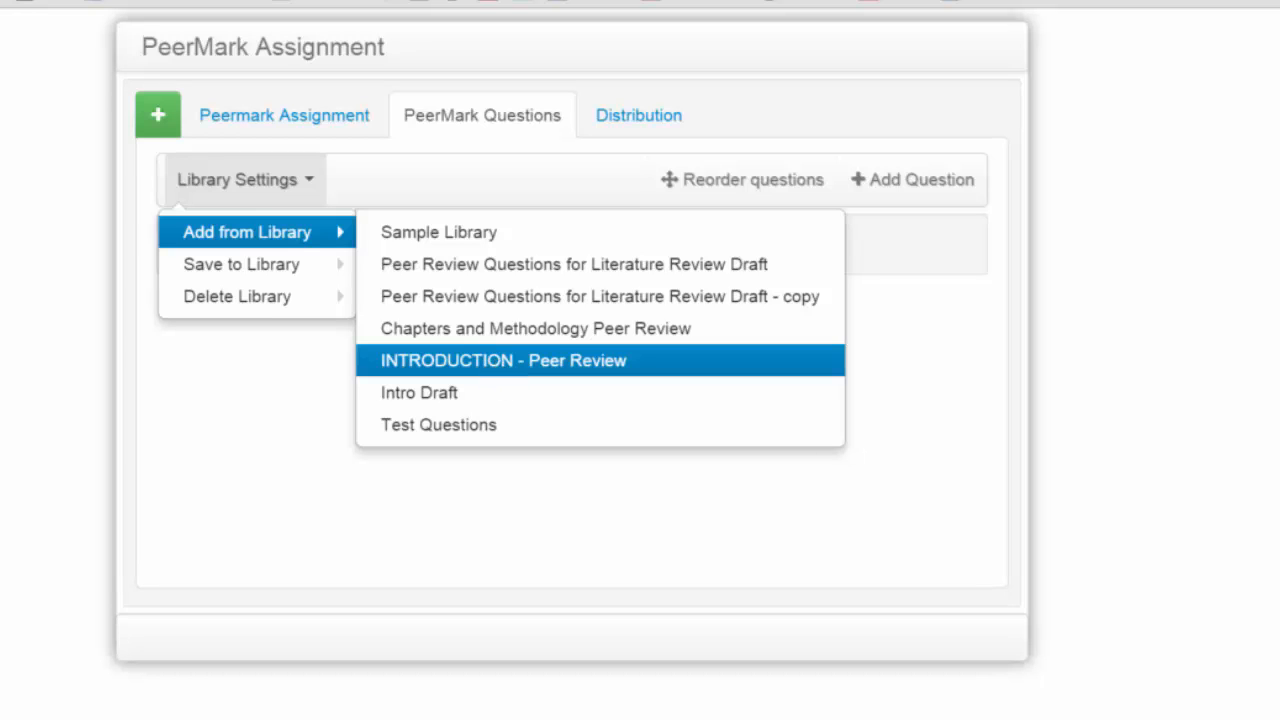
{"action": "left_click", "coordinate": [503, 360]}
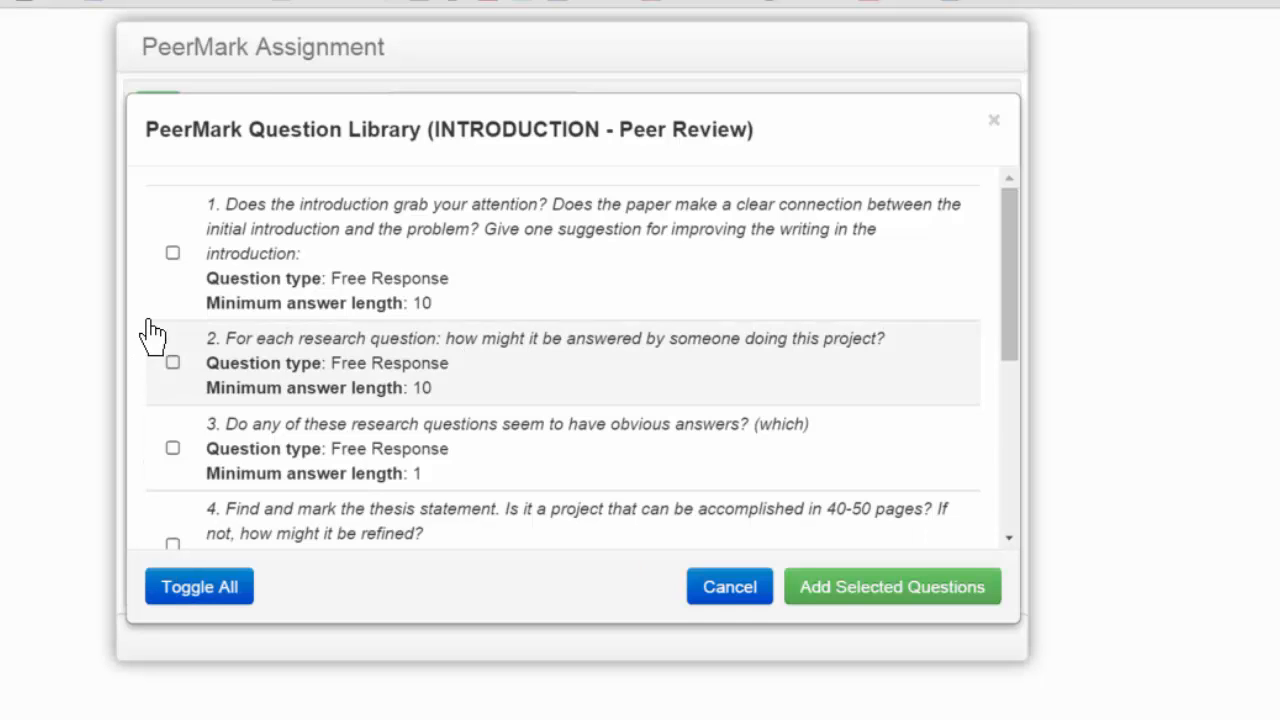
{"action": "scroll", "coordinate": [358, 455], "scroll_direction": "down", "scroll_amount": 3}
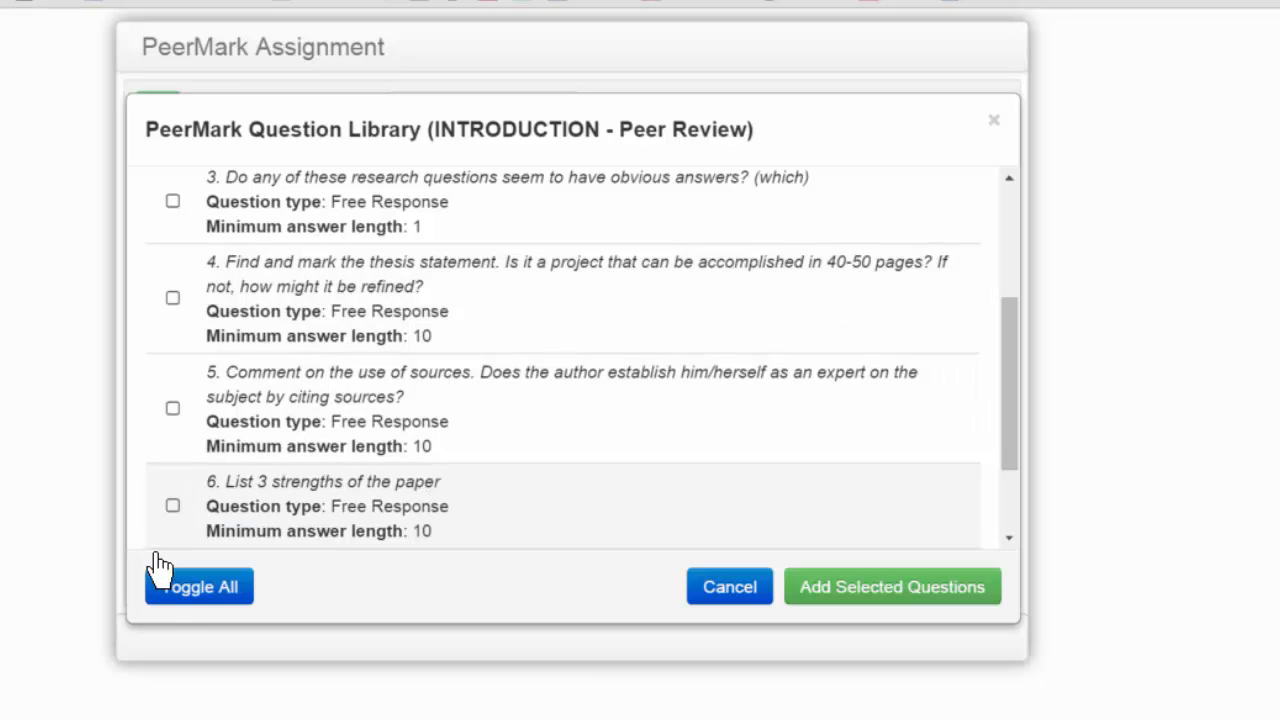
{"action": "left_click", "coordinate": [165, 584]}
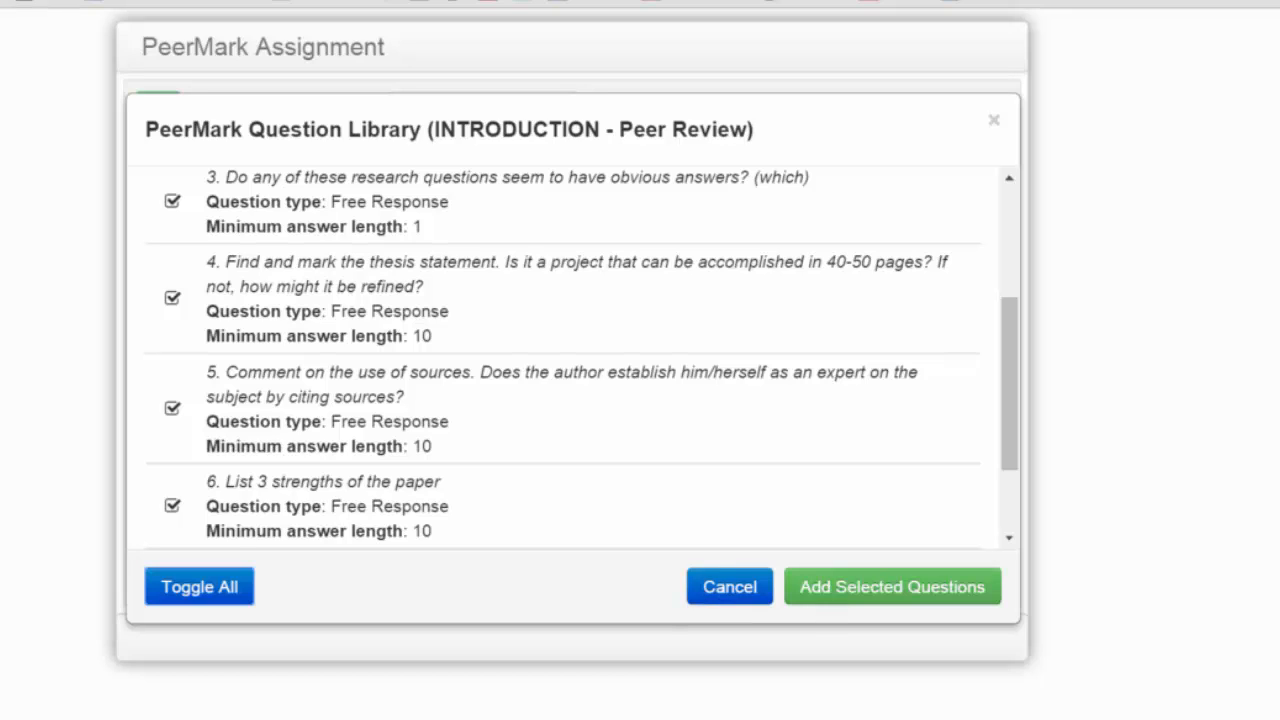
{"action": "left_click", "coordinate": [830, 597]}
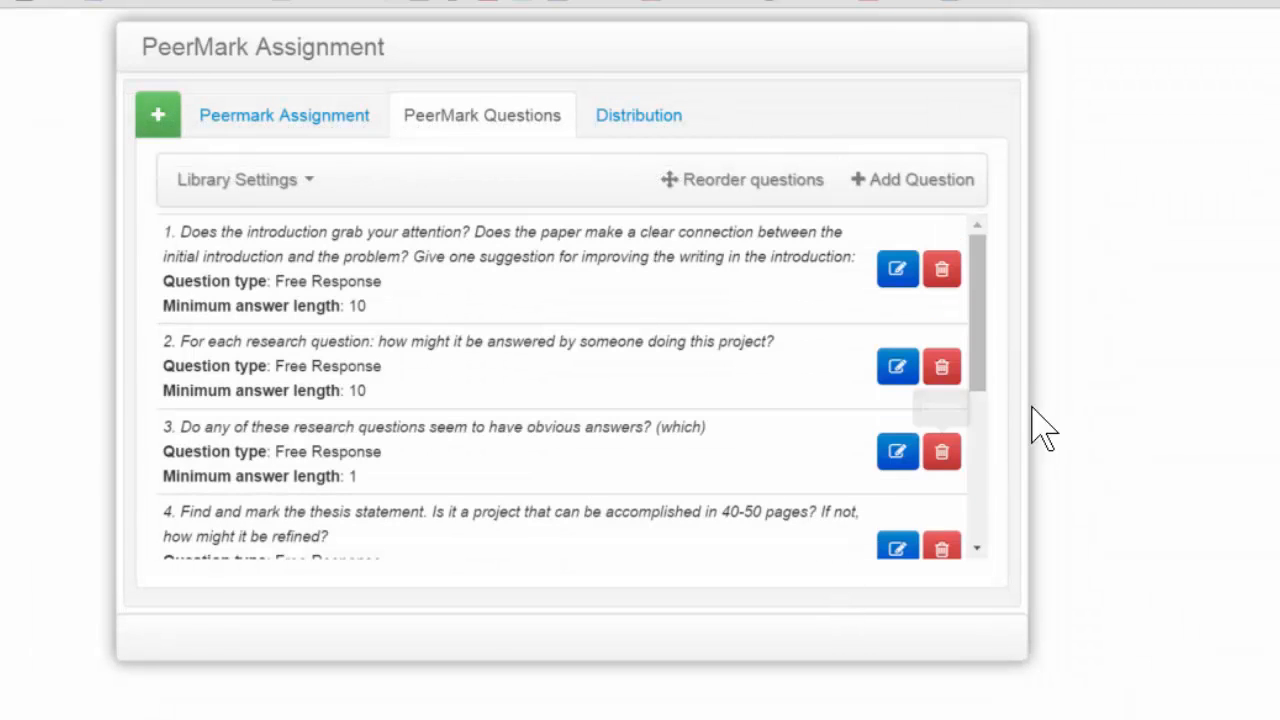
Check the added questions and the paper distribution, and return to the PeerMark assignment settings and save them
{"action": "left_click_drag", "start_coordinate": [986, 371], "coordinate": [972, 245]}
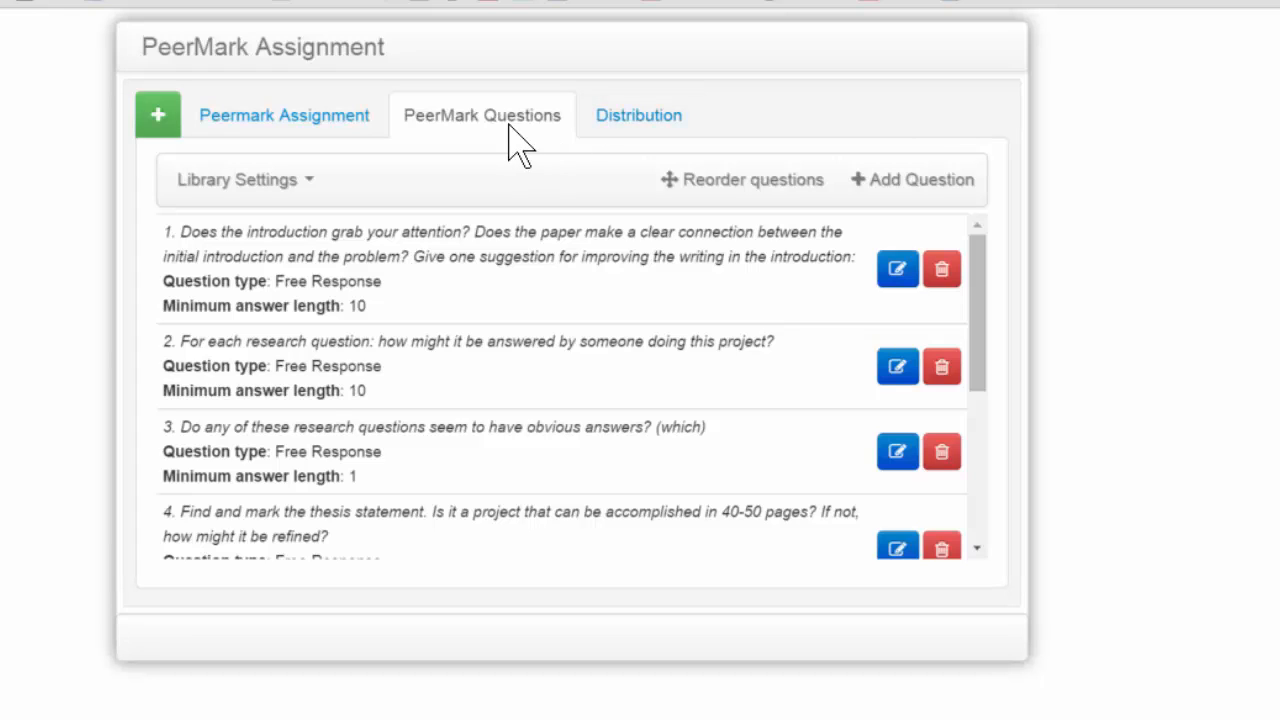
{"action": "left_click", "coordinate": [640, 116]}
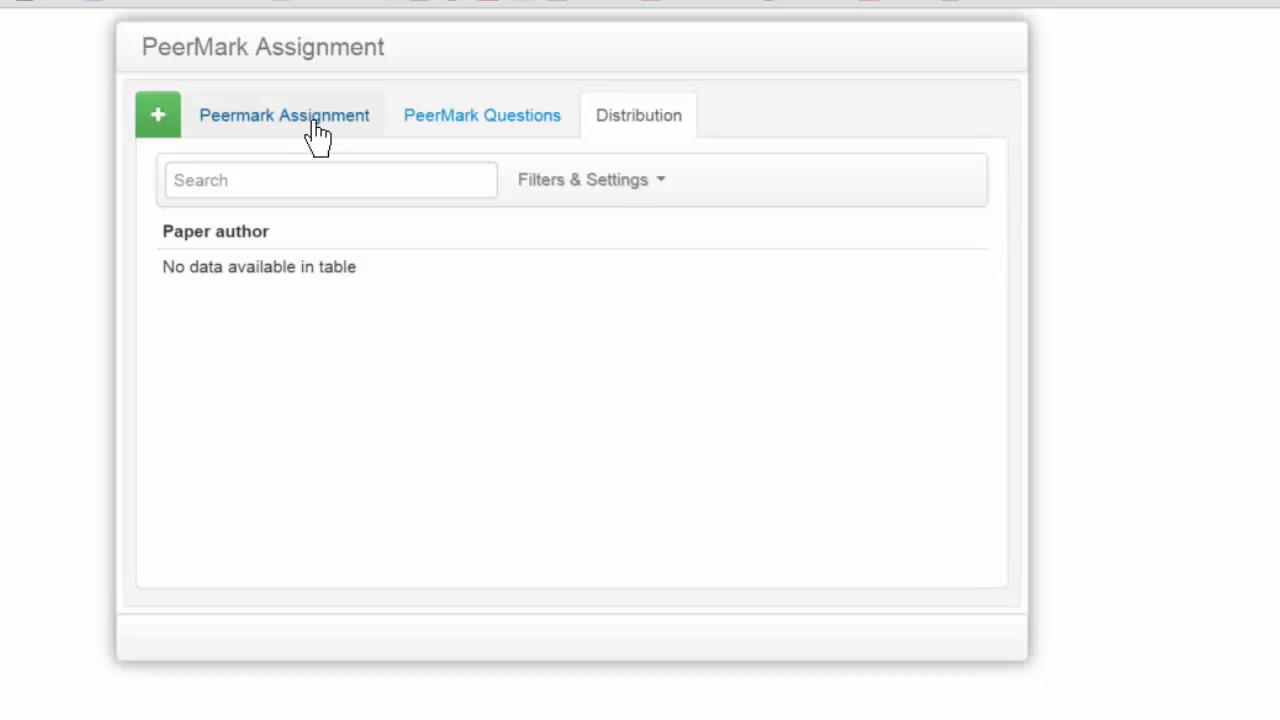
{"action": "left_click", "coordinate": [284, 115]}
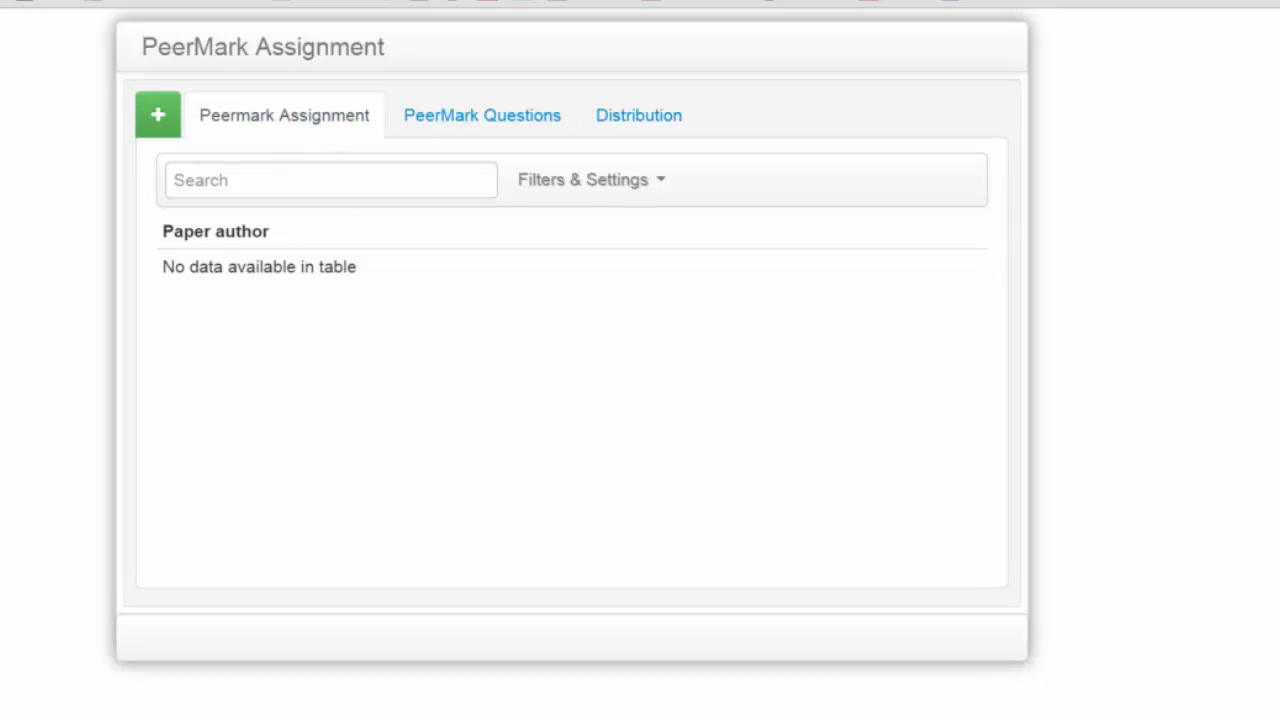
{"action": "left_click", "coordinate": [243, 520]}
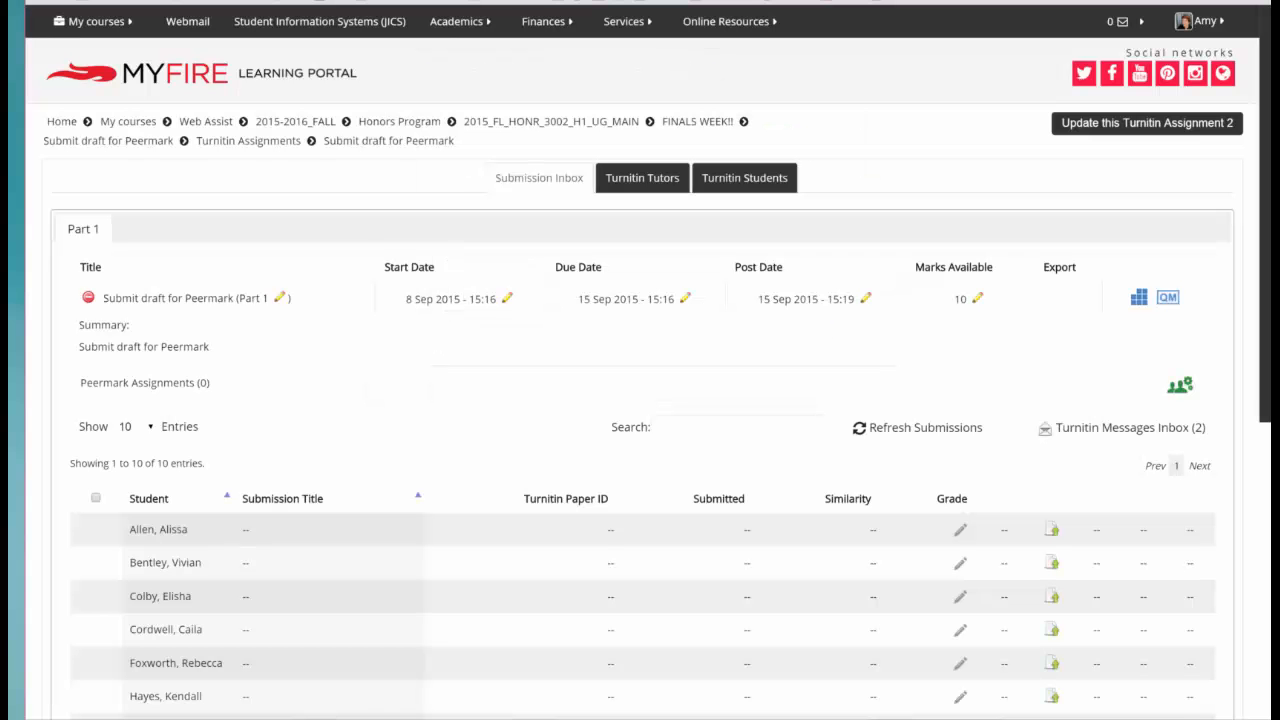
Reload the Turnitin assignment's page to update its list of Peermark assignments
{"action": "left_click", "coordinate": [73, 18]}
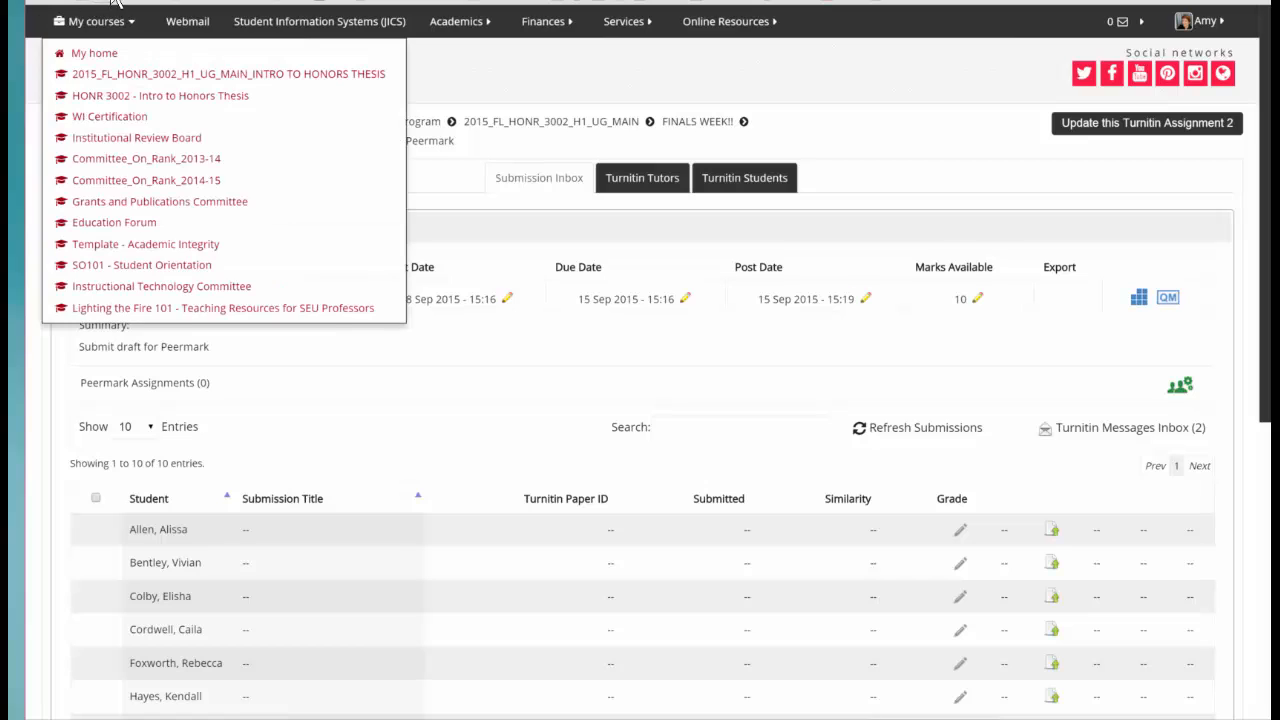
{"action": "key", "text": "F5"}
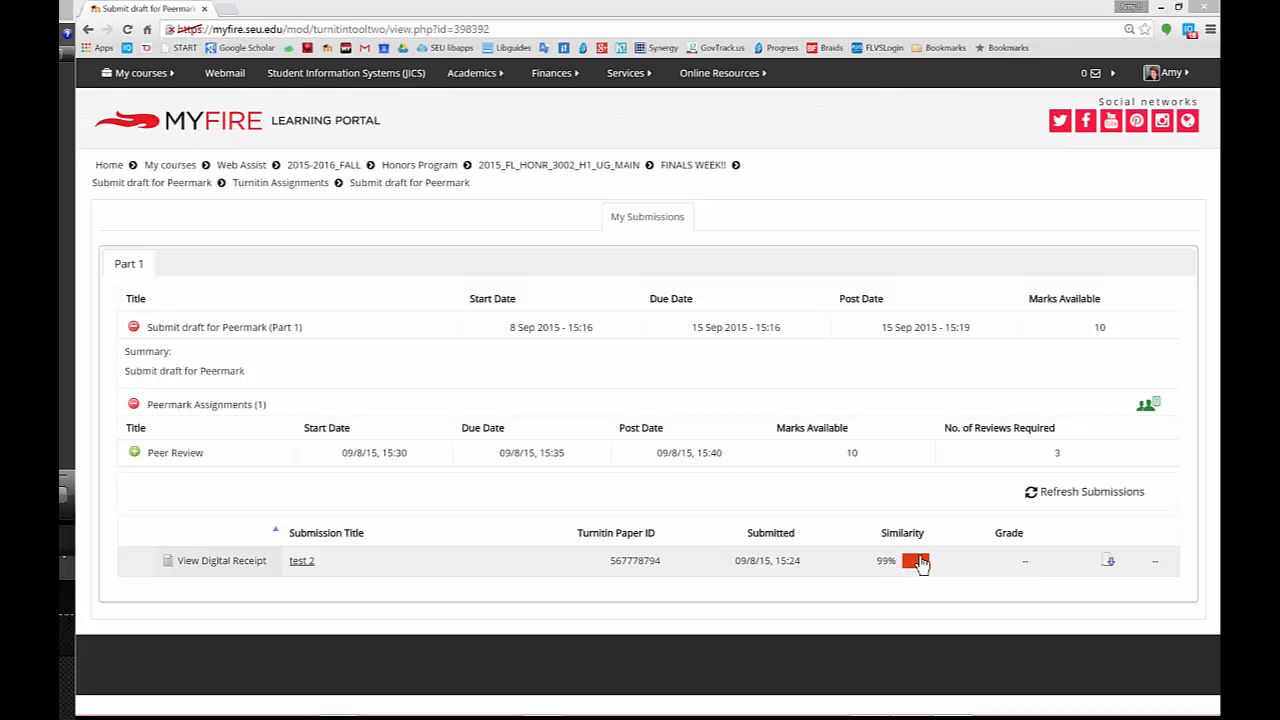
Open the PeerMark Reviews from the student's My Submissions view of the draft assignment
{"action": "left_click", "coordinate": [1148, 408]}
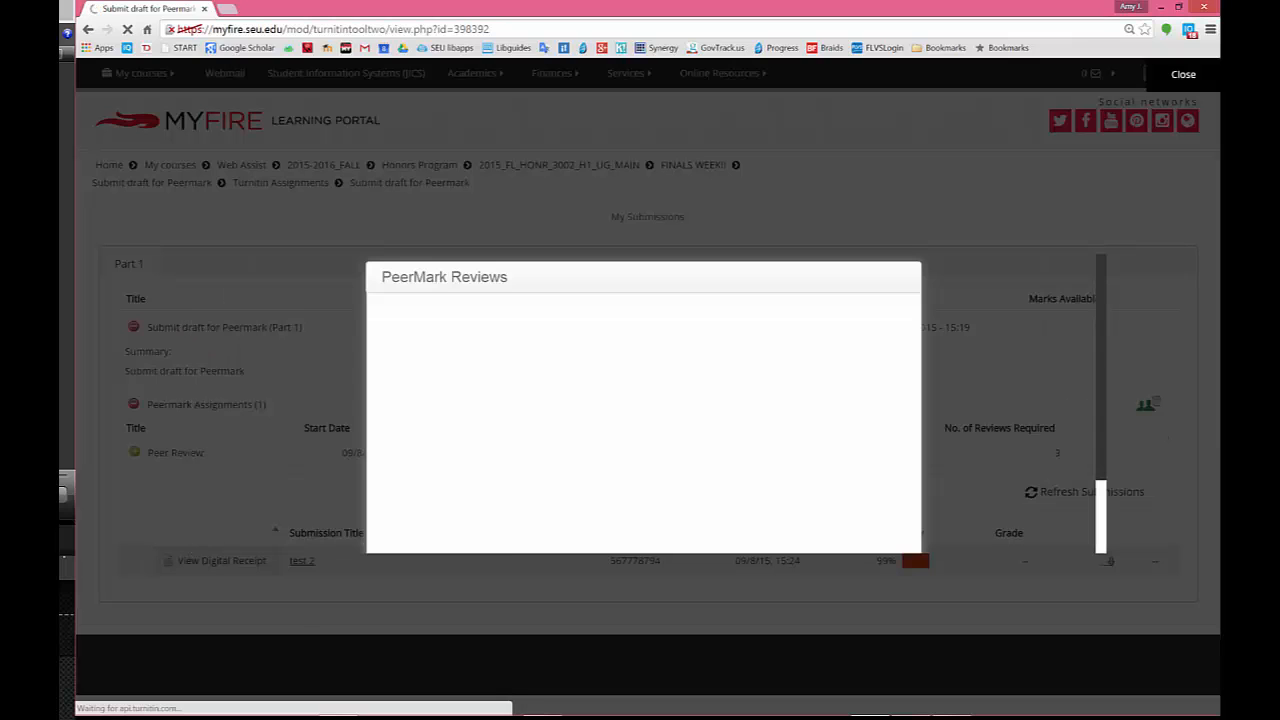